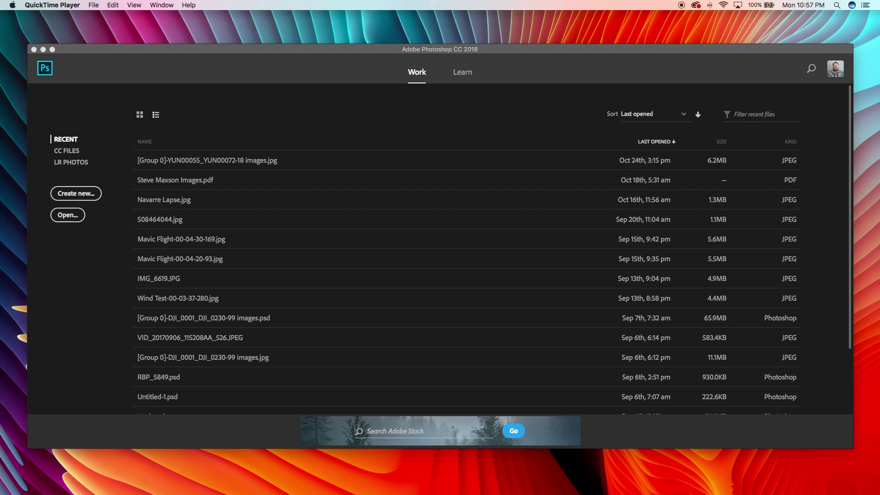
# - Drag YUN00021.dng from the desktop onto Photoshop so it opens in Camera Raw
pyautogui.moveTo(670, 121); pyautogui.dragTo(366, 112)
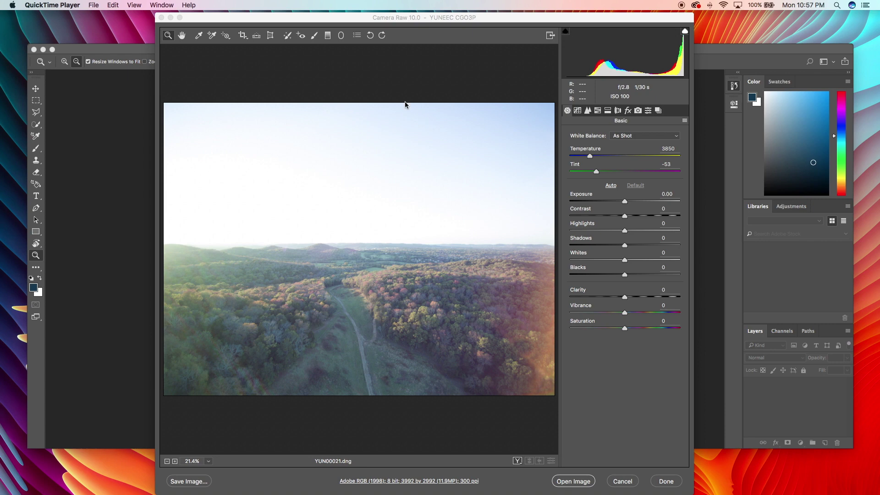
# - In the Basic panel set Temperature 4150, Exposure -1.85, Vibrance +33 and Saturation +23
pyautogui.click(410, 88)
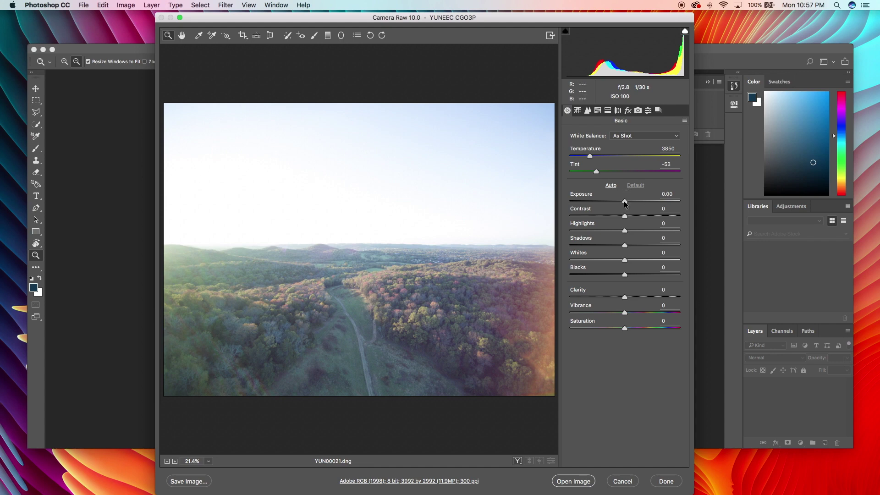
pyautogui.moveTo(625, 203); pyautogui.dragTo(620, 203)
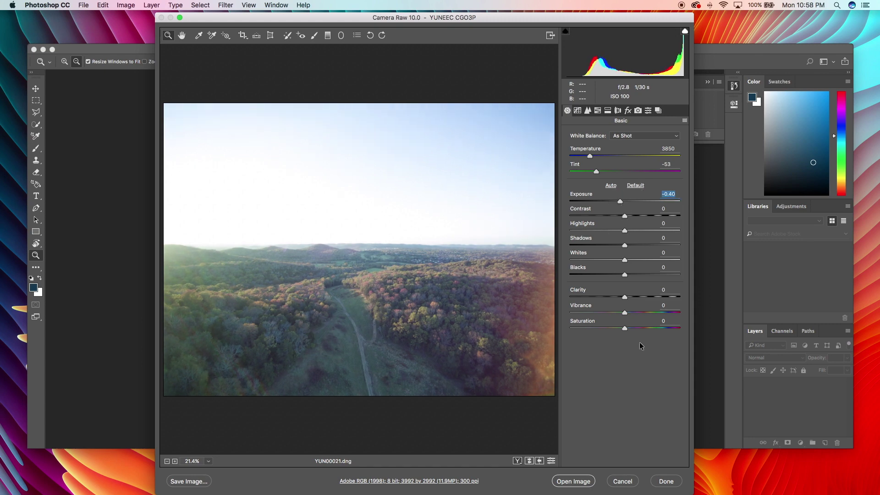
pyautogui.moveTo(625, 328); pyautogui.dragTo(641, 317)
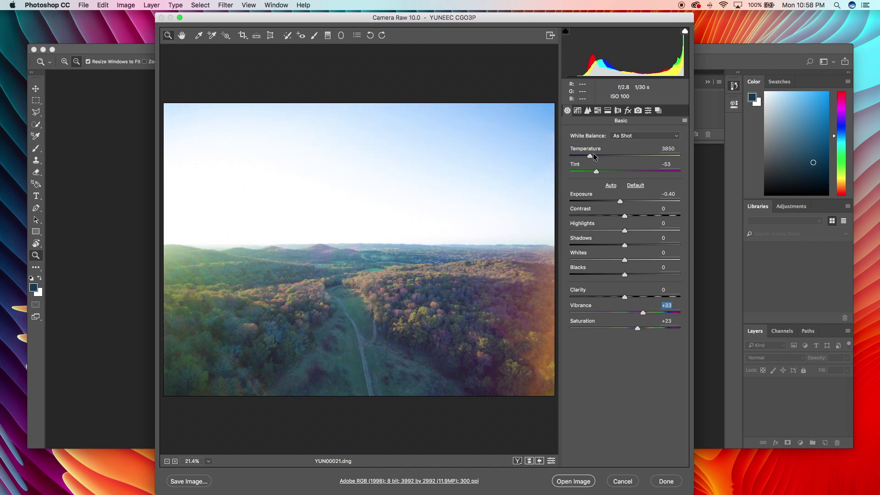
pyautogui.moveTo(590, 157); pyautogui.dragTo(594, 158)
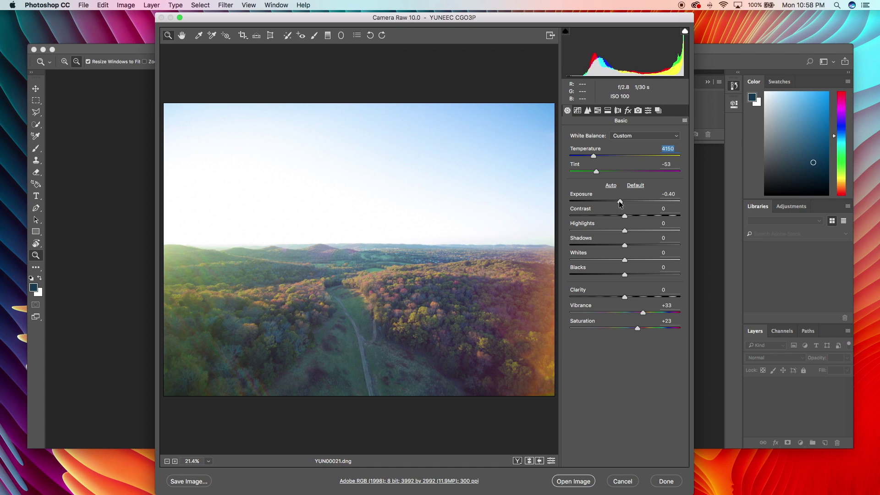
pyautogui.moveTo(620, 203); pyautogui.dragTo(604, 206)
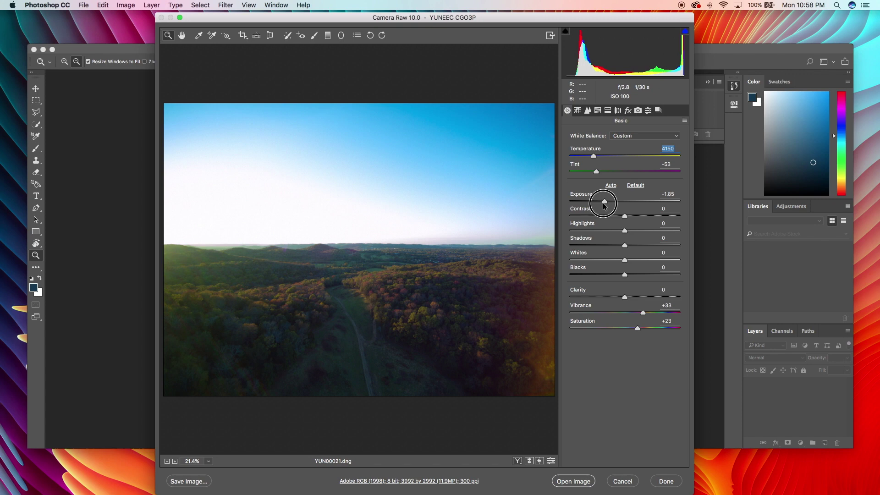
# - Set Highlights +48, Shadows -14, Blacks -21, Vibrance +9 and Exposure about -1.2
pyautogui.click(604, 203)
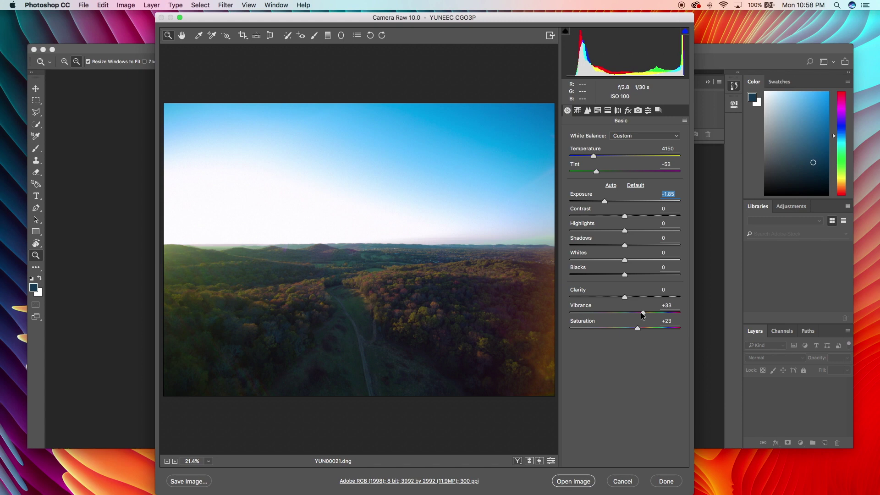
pyautogui.moveTo(643, 315); pyautogui.dragTo(639, 332)
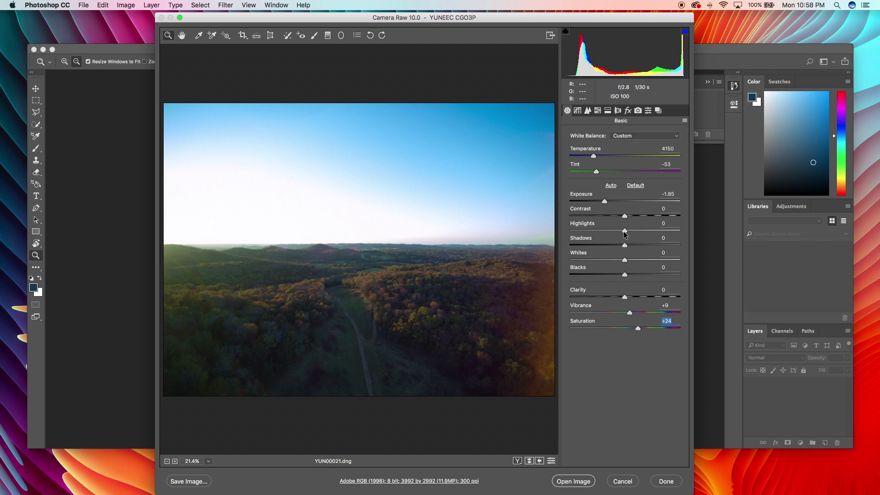
pyautogui.moveTo(625, 232); pyautogui.dragTo(613, 275)
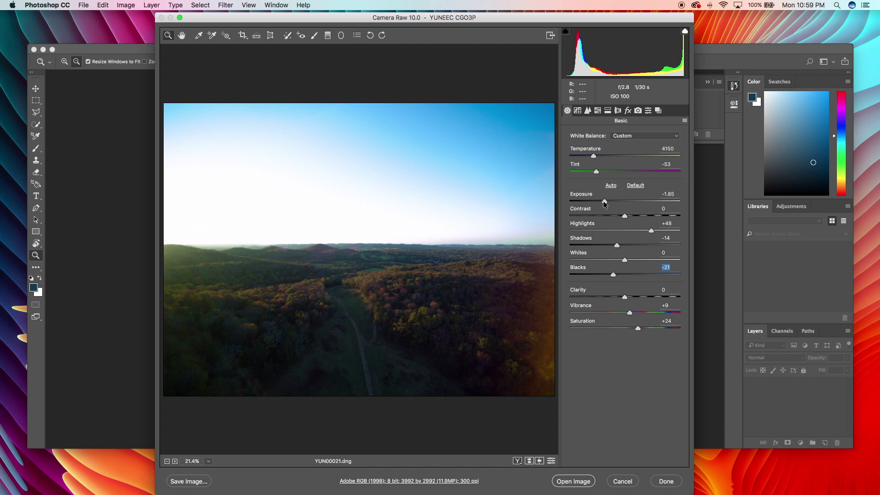
pyautogui.moveTo(604, 204); pyautogui.dragTo(612, 204)
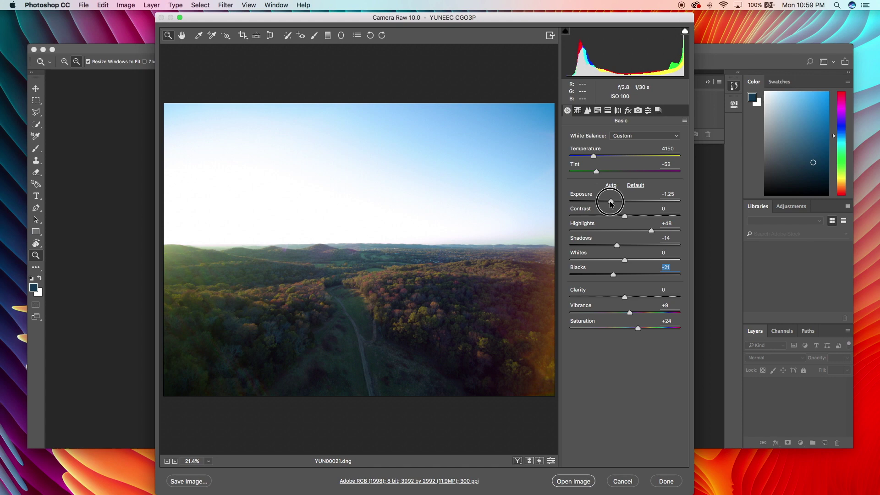
pyautogui.moveTo(612, 205); pyautogui.dragTo(613, 205)
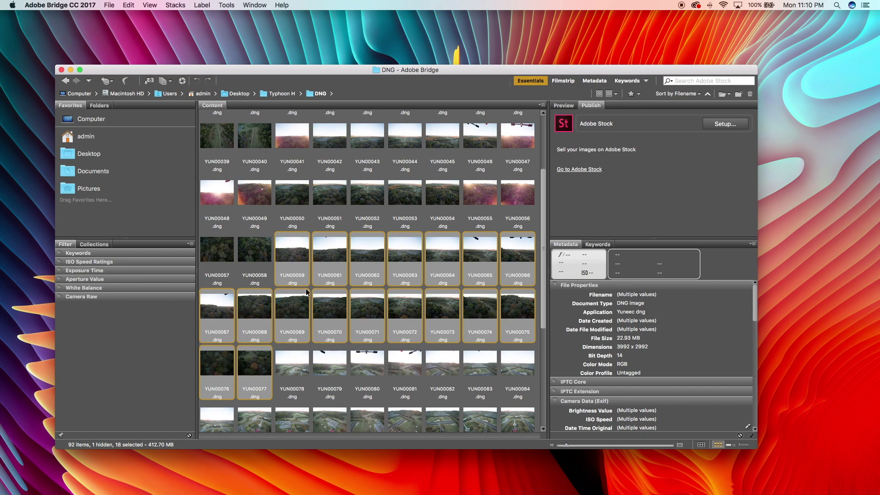
# - Open the 18 selected drone thumbnails from Bridge in Camera Raw
pyautogui.rightClick(302, 264)
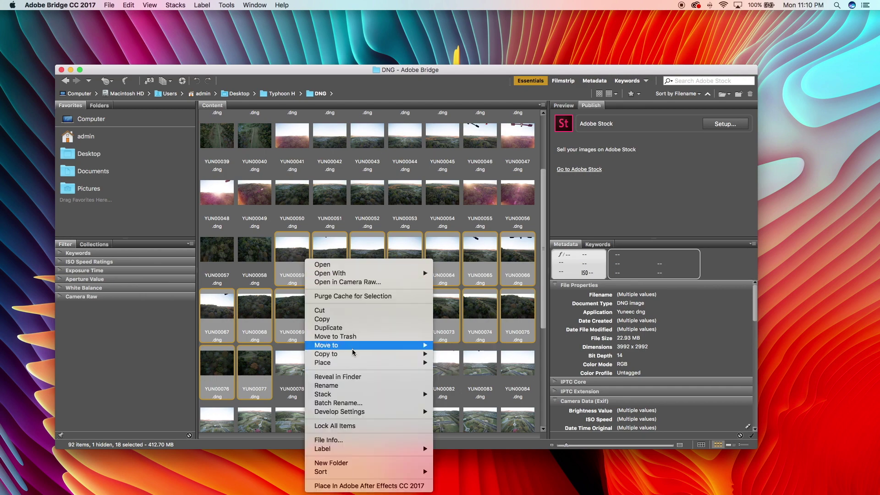
pyautogui.click(386, 283)
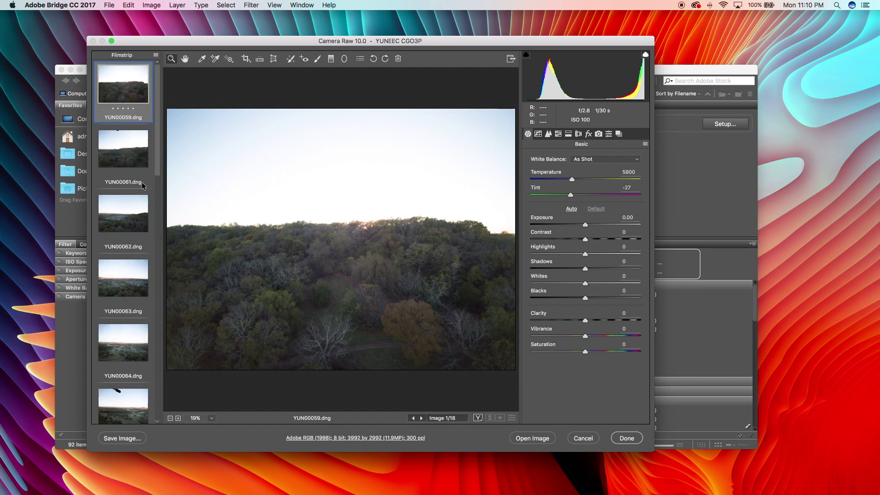
# - Select all 18 filmstrip frames, preview YUN00077, then reselect all 18 frames
pyautogui.press('super+a')
pyautogui.scroll(-15, 148, 350)
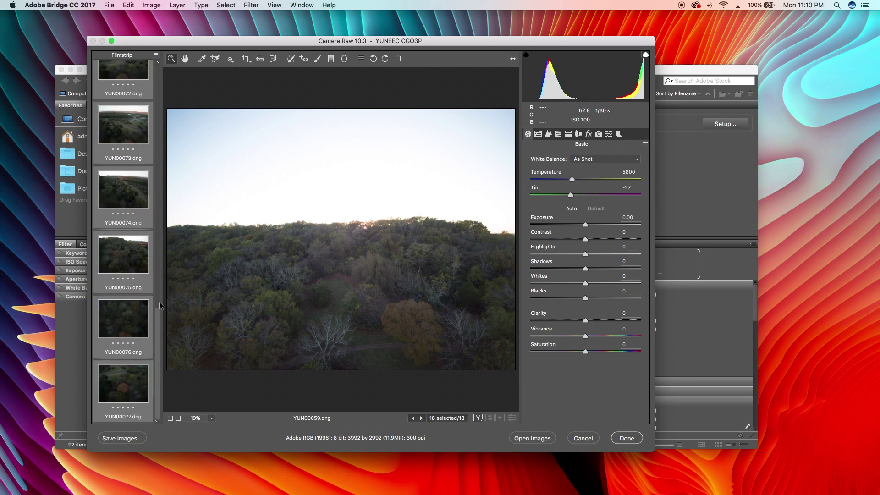
pyautogui.click(141, 377)
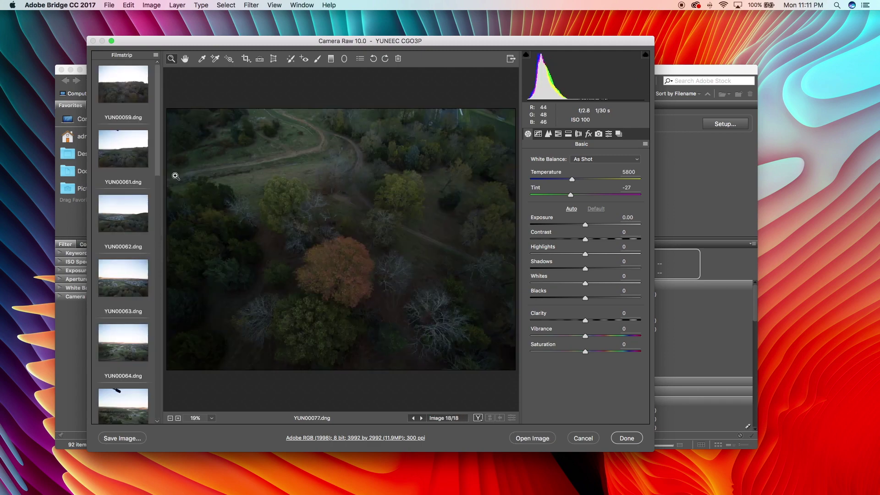
pyautogui.press('super+a')
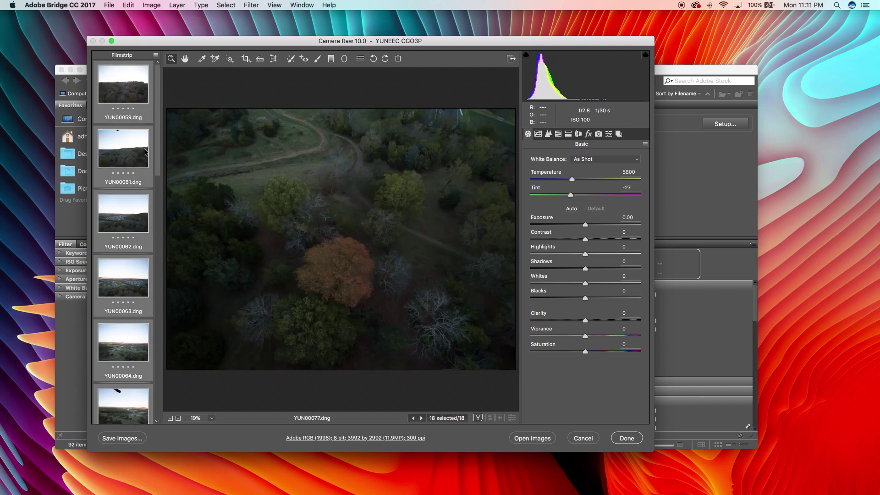
pyautogui.scroll(-10, 144, 148)
pyautogui.scroll(-5, 144, 152)
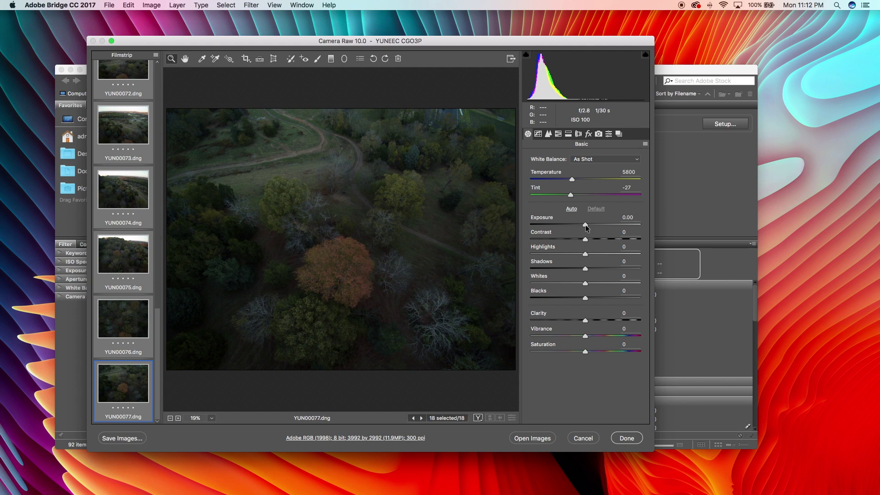
# - Across all 18 frames set Exposure +1.10, Saturation +24, Blacks -18 and Vibrance +18
pyautogui.moveTo(586, 225); pyautogui.dragTo(594, 227)
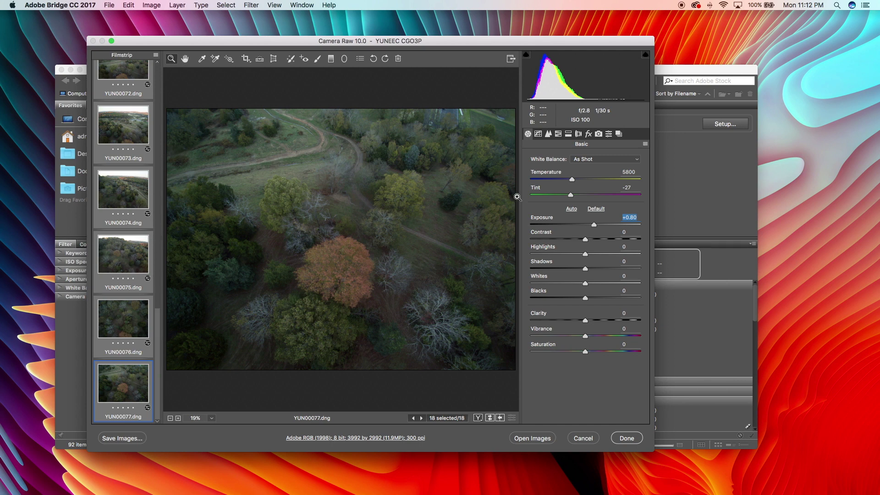
pyautogui.moveTo(585, 351); pyautogui.dragTo(599, 354)
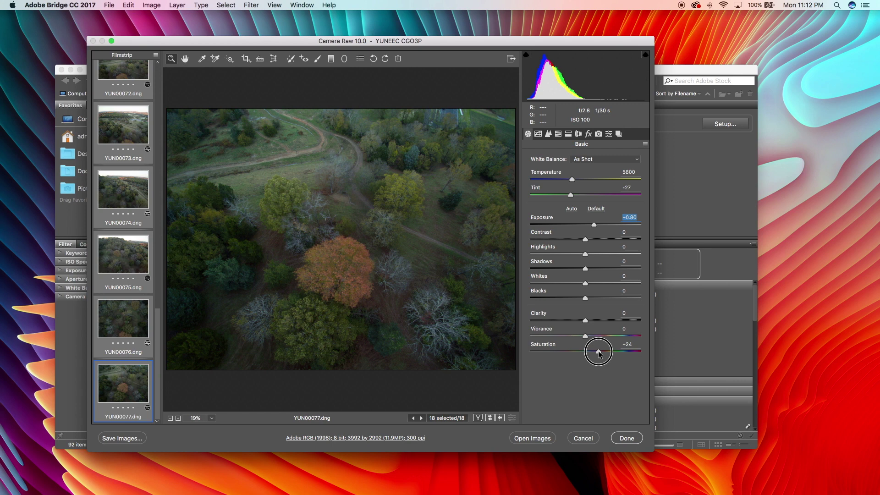
pyautogui.moveTo(600, 354); pyautogui.dragTo(600, 354)
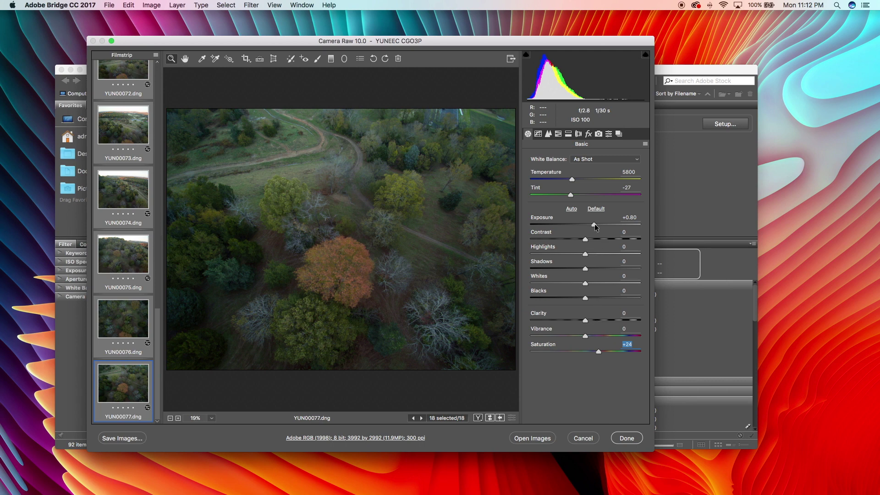
pyautogui.moveTo(596, 224); pyautogui.dragTo(599, 227)
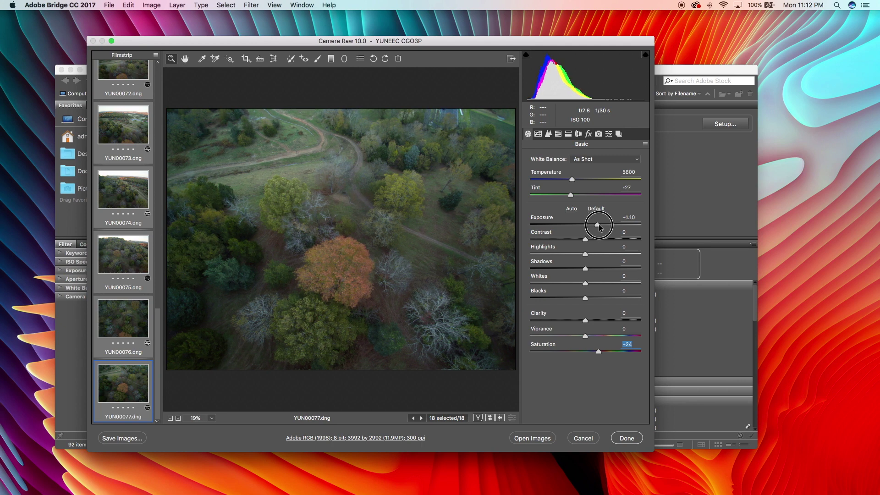
pyautogui.click(597, 224)
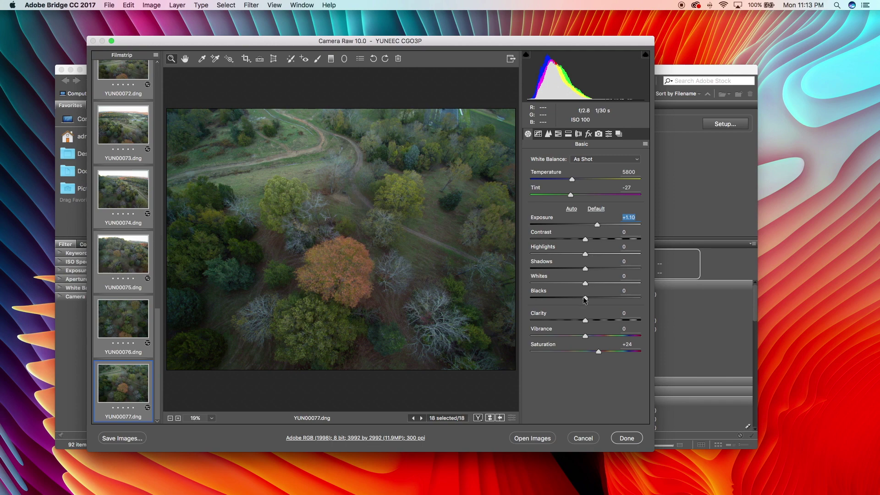
pyautogui.moveTo(586, 299); pyautogui.dragTo(576, 300)
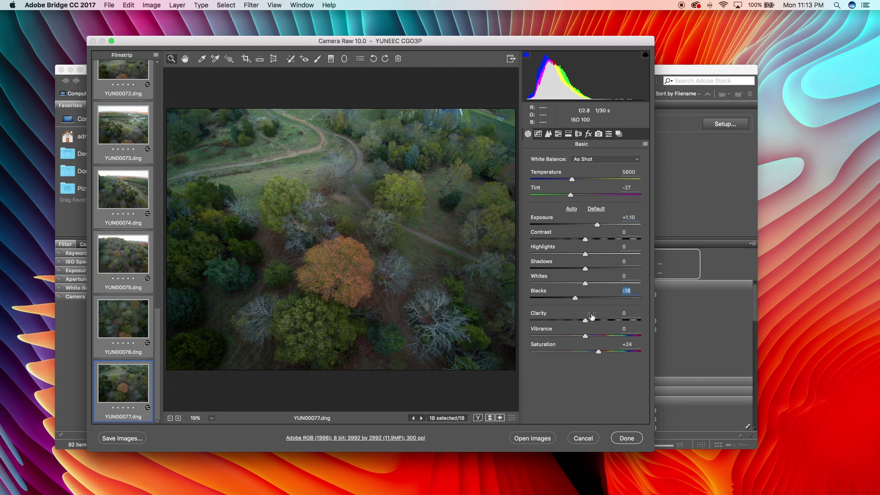
pyautogui.moveTo(586, 338); pyautogui.dragTo(595, 338)
pyautogui.click(572, 180)
# - Adjust the frames' temperature, raise Saturation to +28 and add contrast
pyautogui.moveTo(572, 181)
pyautogui.mouseDown()
pyautogui.moveTo(590, 183)
pyautogui.moveTo(580, 184)
pyautogui.mouseUp()
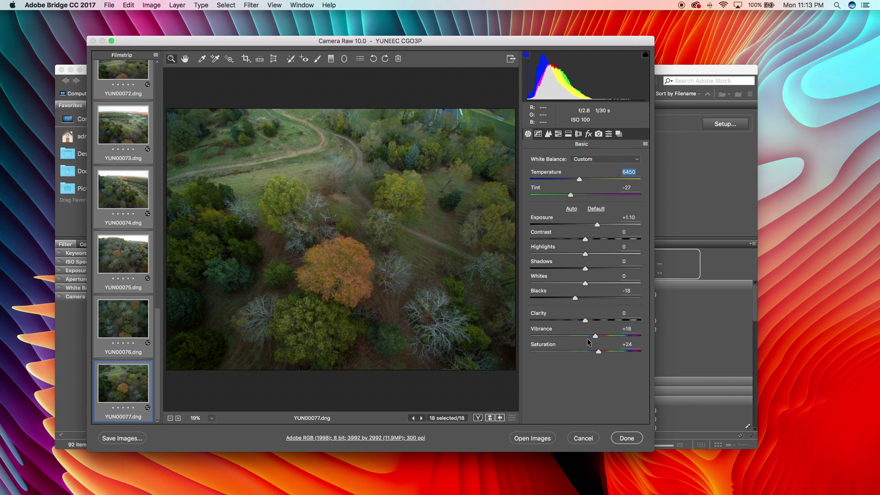
pyautogui.moveTo(598, 353); pyautogui.dragTo(601, 353)
pyautogui.moveTo(587, 237); pyautogui.dragTo(596, 239)
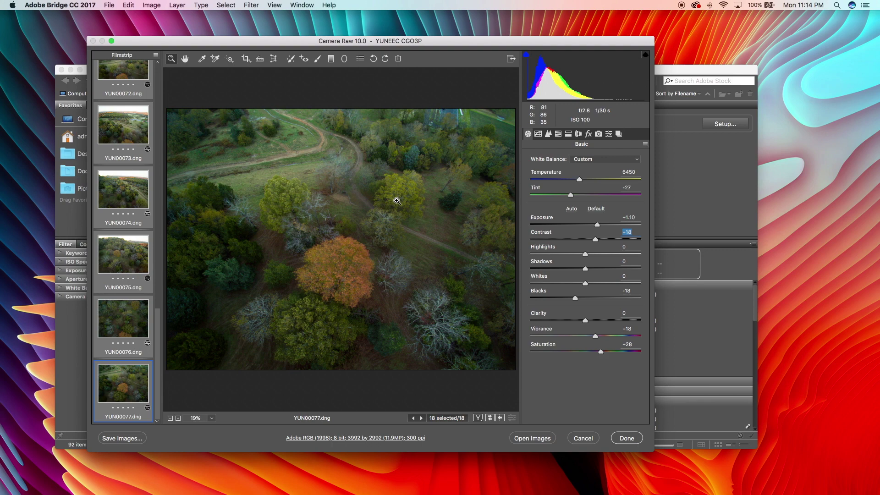
# - Review frames YUN00076, YUN00075 and YUN00074, then select all 18 and open Save Options
pyautogui.click(135, 326)
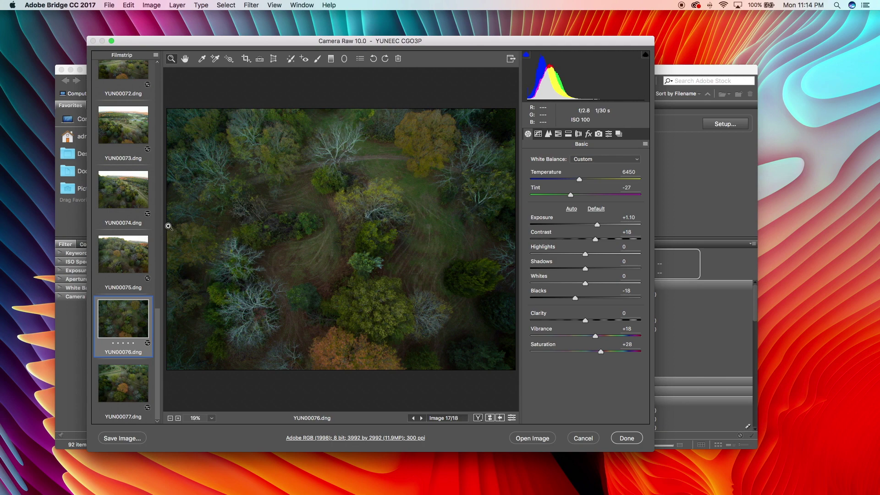
pyautogui.click(132, 258)
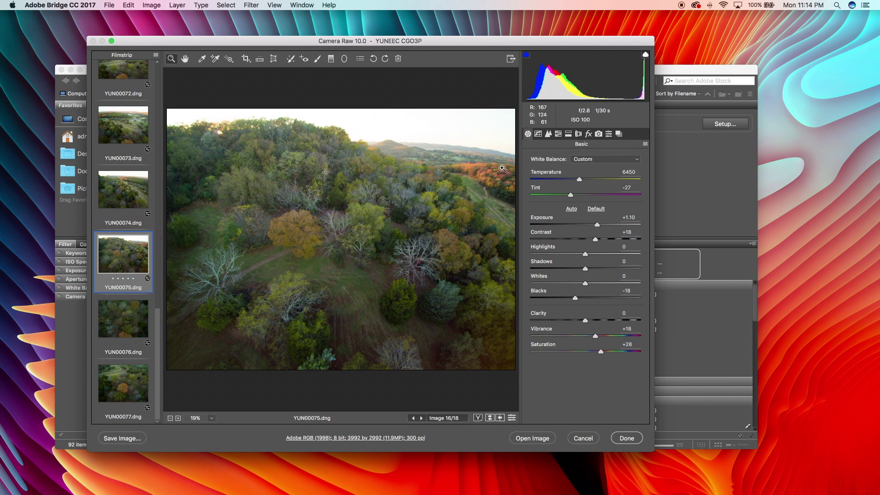
pyautogui.click(119, 197)
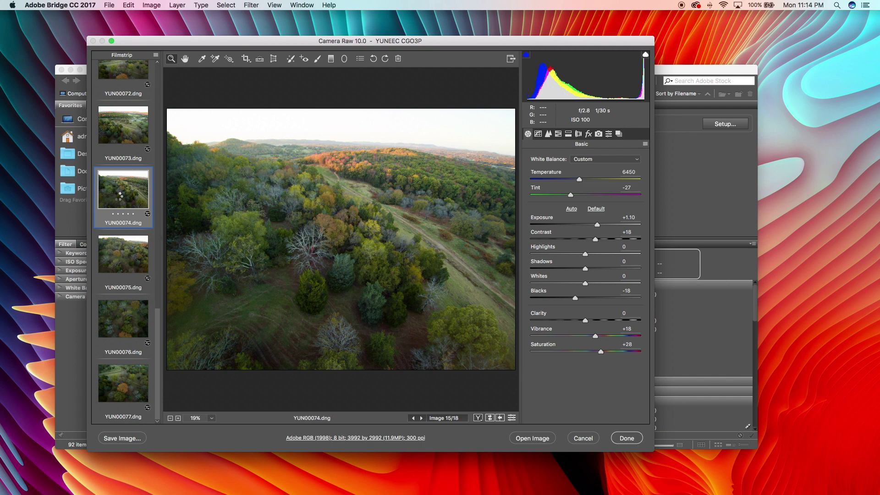
pyautogui.press('super+a')
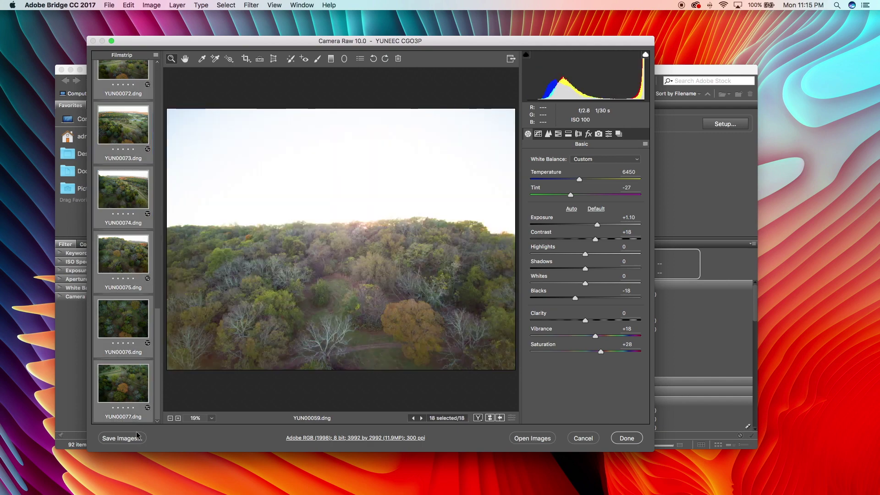
pyautogui.click(132, 439)
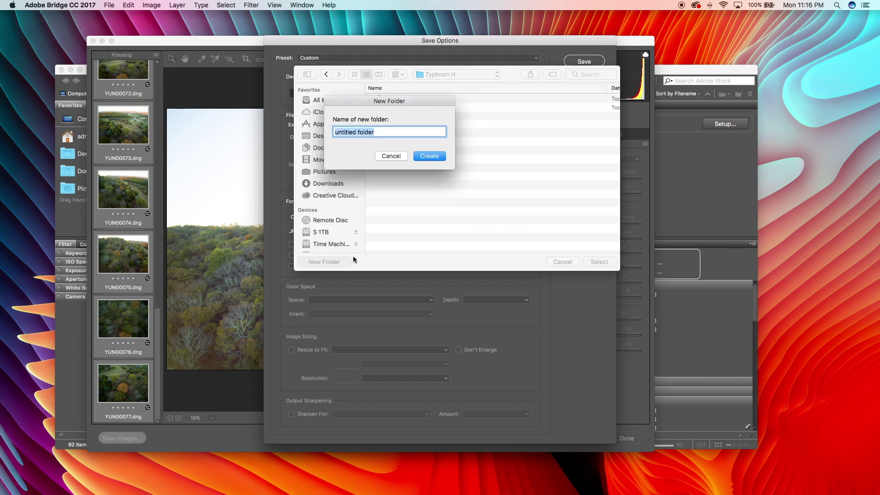
# - Create a new Pano1 folder and choose it as the save destination
pyautogui.write('Pano1')
pyautogui.click(431, 156)
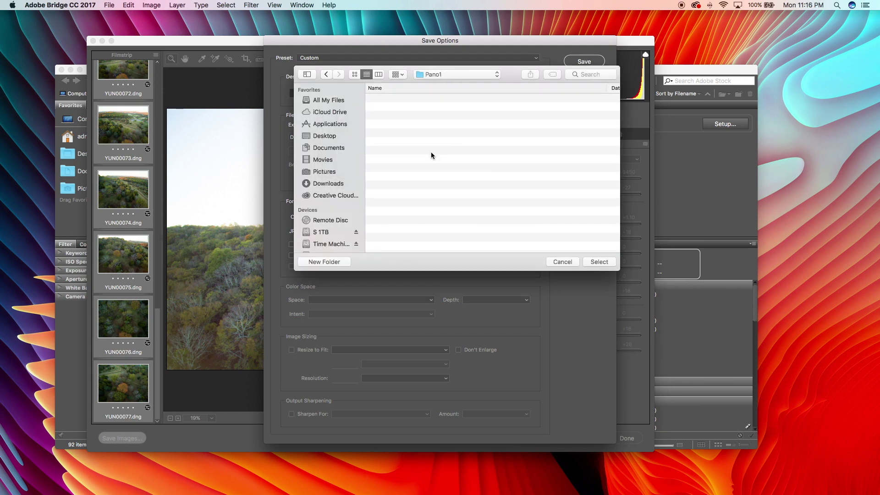
pyautogui.click(602, 263)
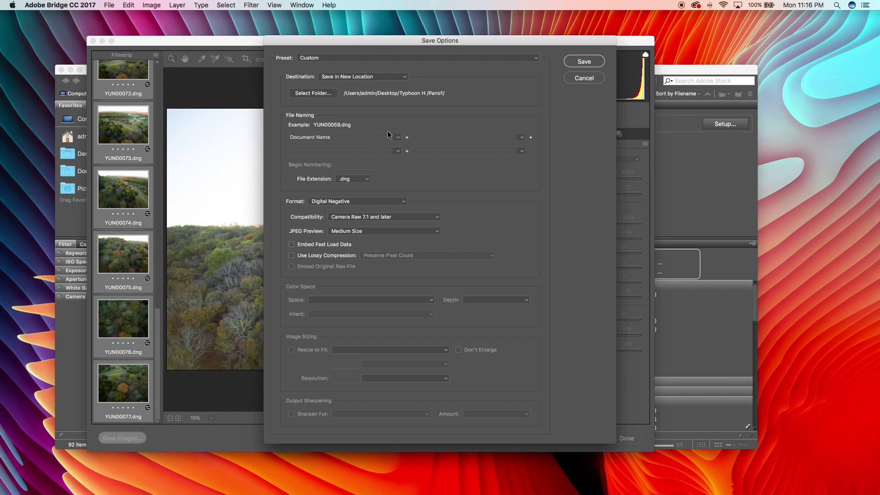
# - Save the 18 images as .jpg at quality 12 and load them into Autopano Pro
pyautogui.click(356, 178)
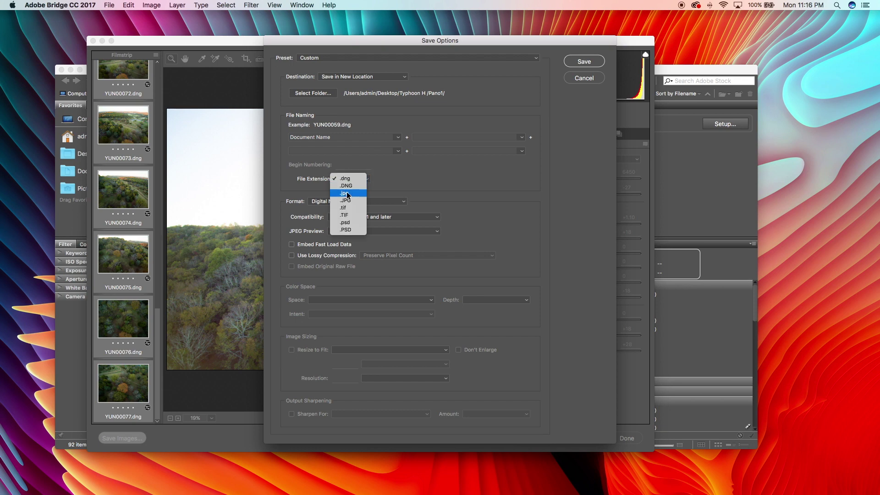
pyautogui.click(348, 193)
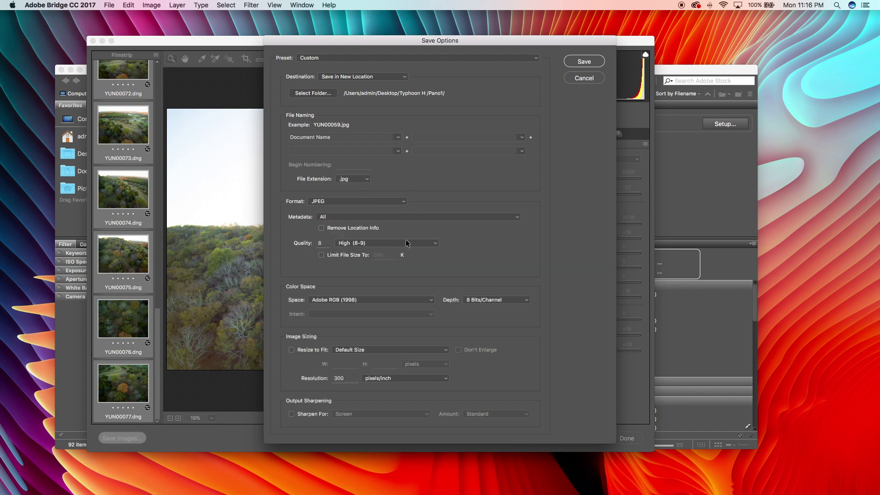
pyautogui.click(406, 243)
pyautogui.click(382, 251)
pyautogui.click(330, 243)
pyautogui.doubleClick(316, 244)
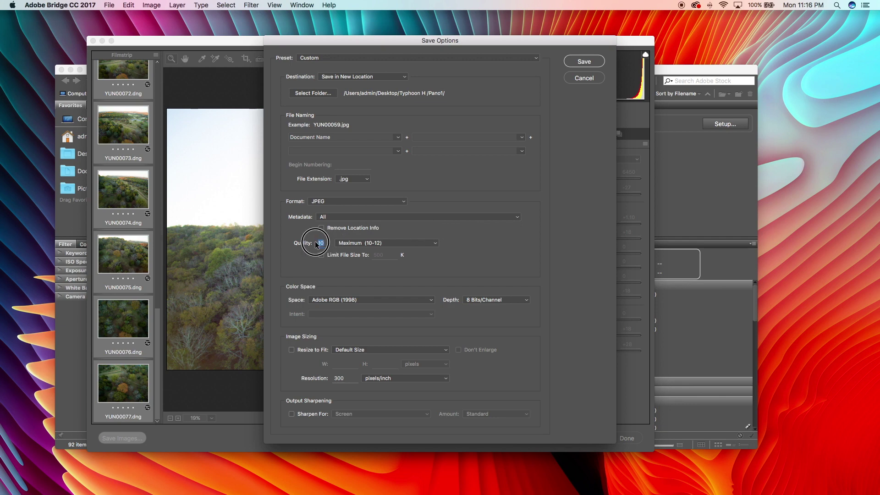
pyautogui.write('12')
pyautogui.click(584, 62)
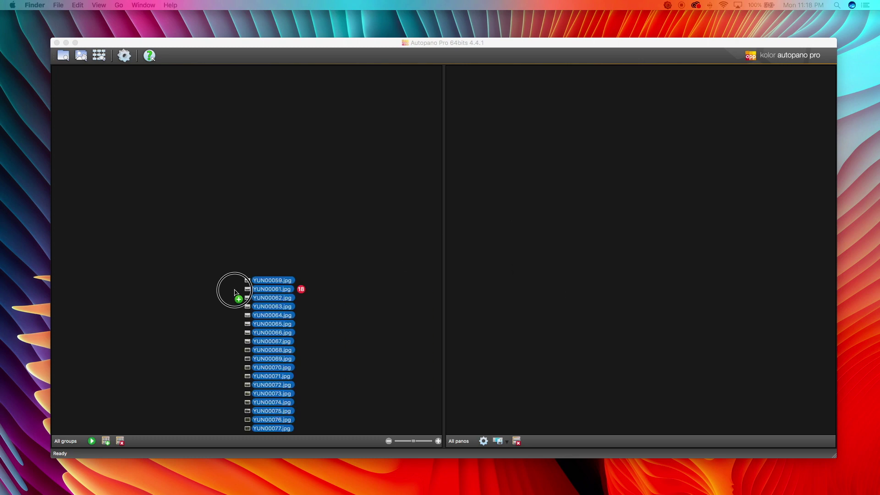
pyautogui.moveTo(232, 291); pyautogui.dragTo(295, 181)
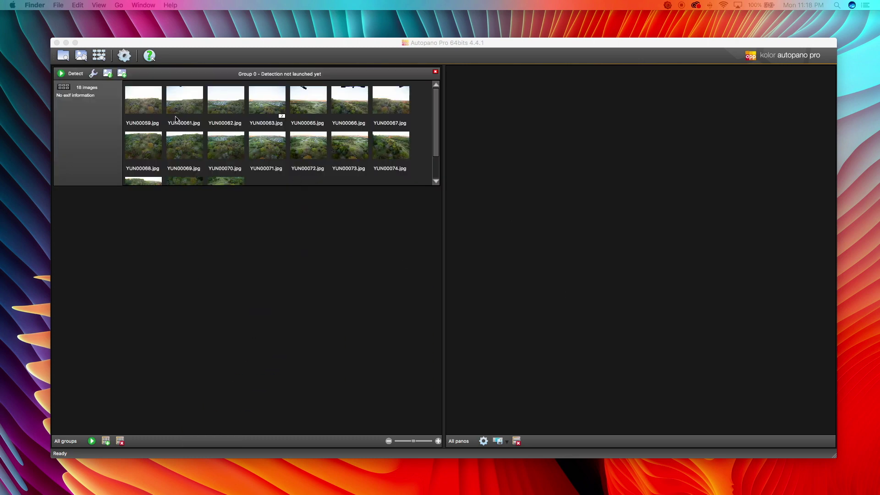
# - Detect the 18-image spherical panorama and open it in the panorama editor
pyautogui.click(62, 74)
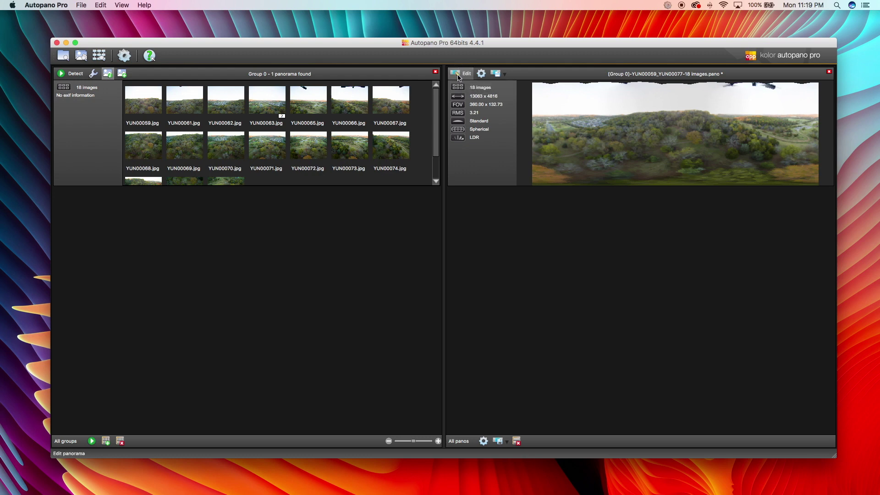
pyautogui.click(458, 76)
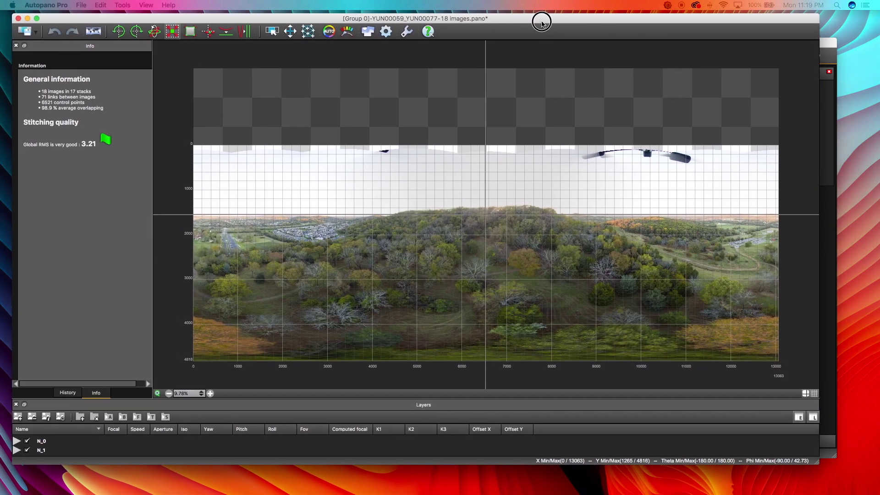
# - Reposition the panorama editor window and start the Crop tool on the stitched panorama
pyautogui.moveTo(541, 22); pyautogui.dragTo(552, 26)
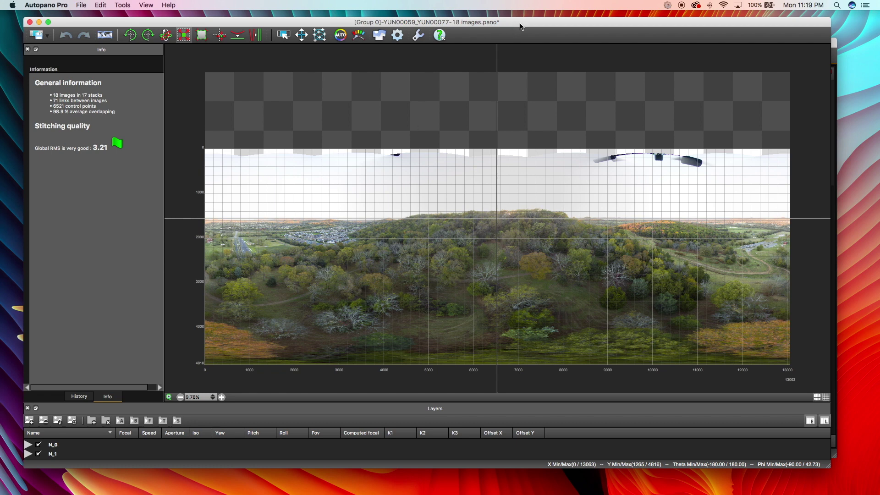
pyautogui.moveTo(524, 24); pyautogui.dragTo(523, 40)
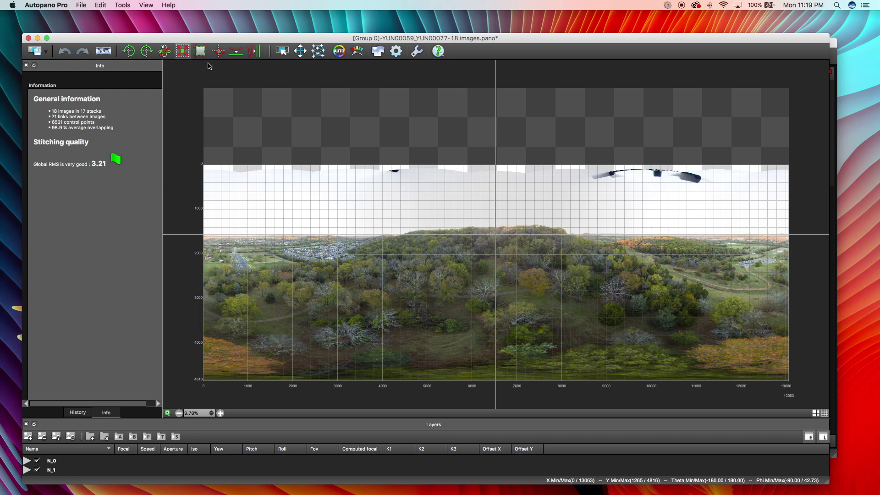
pyautogui.click(200, 51)
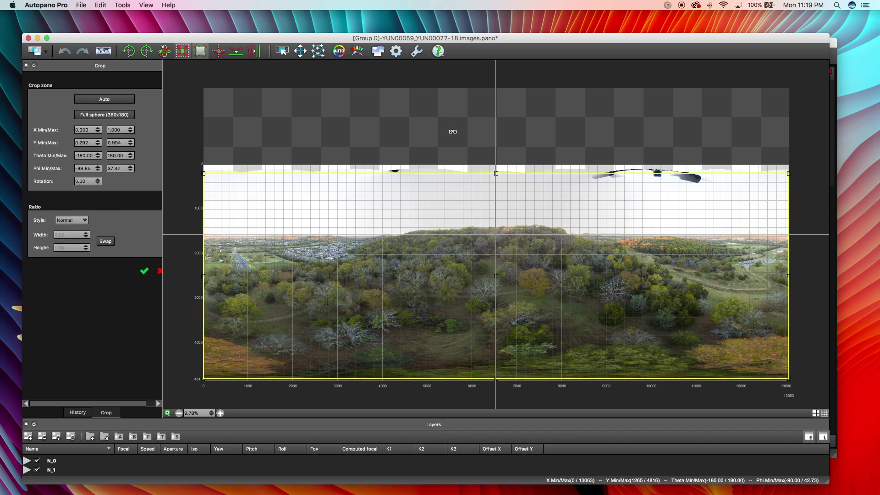
# - Crop the panorama to the full 360×180 sphere and bring up render settings for a 13062×6531 JPEG
pyautogui.click(120, 113)
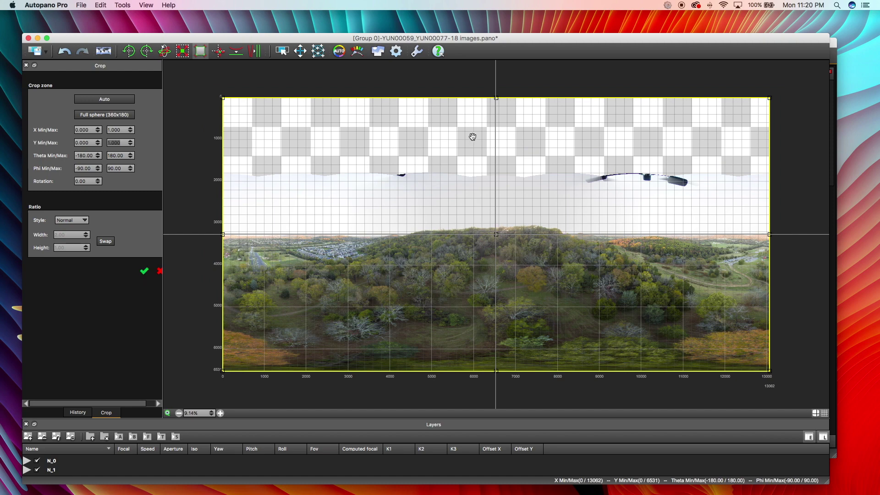
pyautogui.click(396, 50)
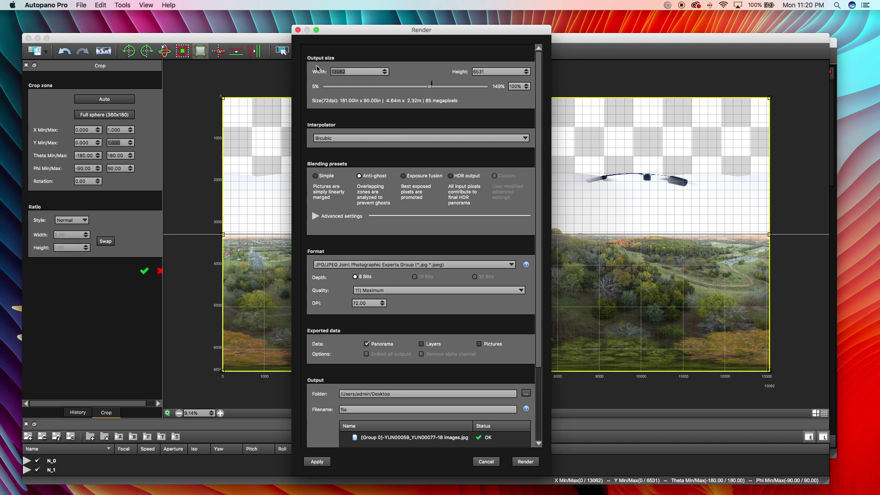
# - Render the full-sphere panorama to a JPEG on the Desktop
pyautogui.click(533, 462)
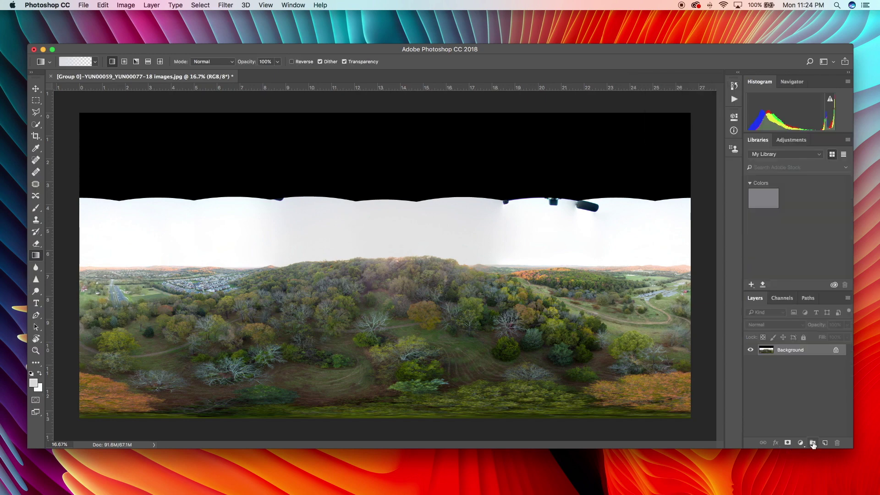
# - Add Layer 1 above Background and set the foreground colour to the sampled sky grey #dcdfe4
pyautogui.click(825, 443)
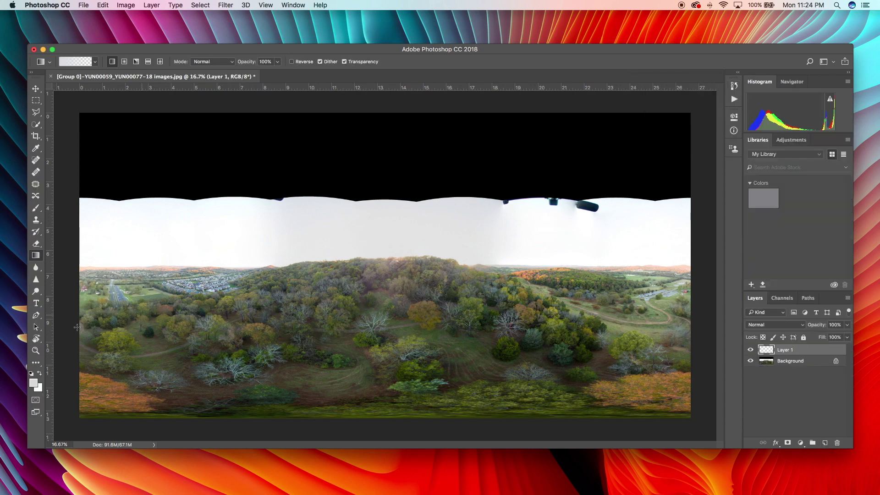
pyautogui.click(35, 383)
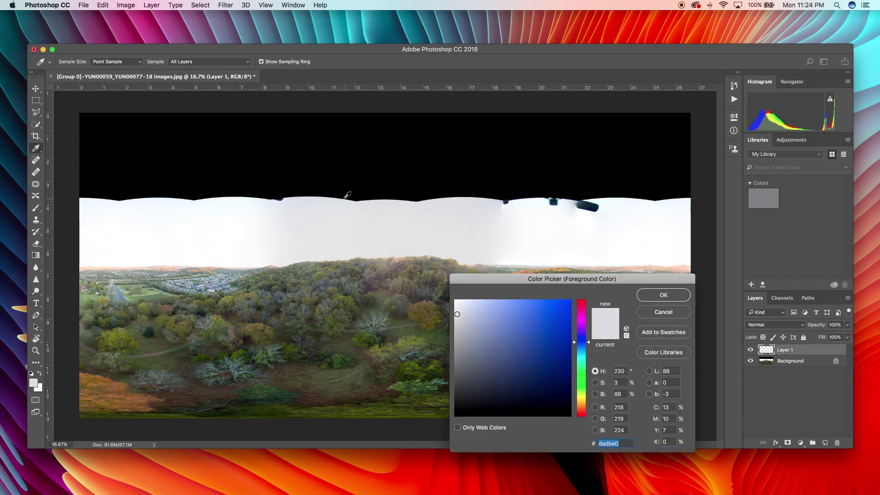
pyautogui.click(322, 199)
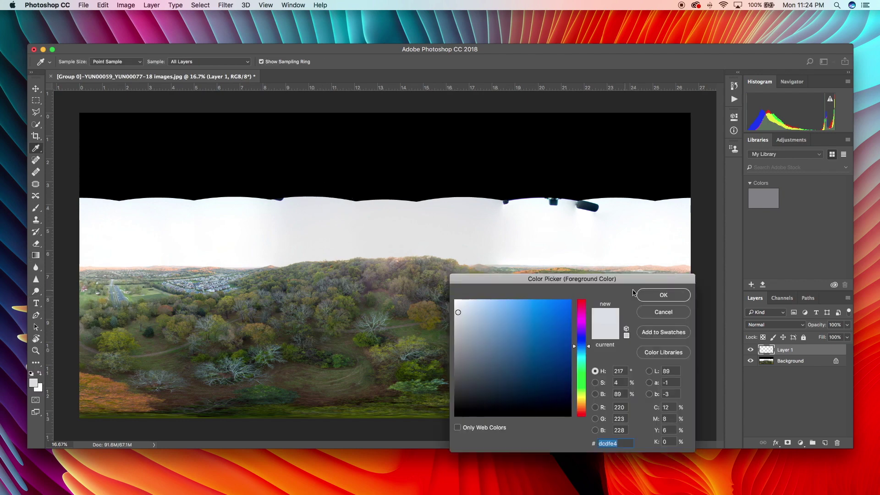
pyautogui.click(656, 296)
# - Switch to the Gradient tool and set the background colour to white
pyautogui.press('g')
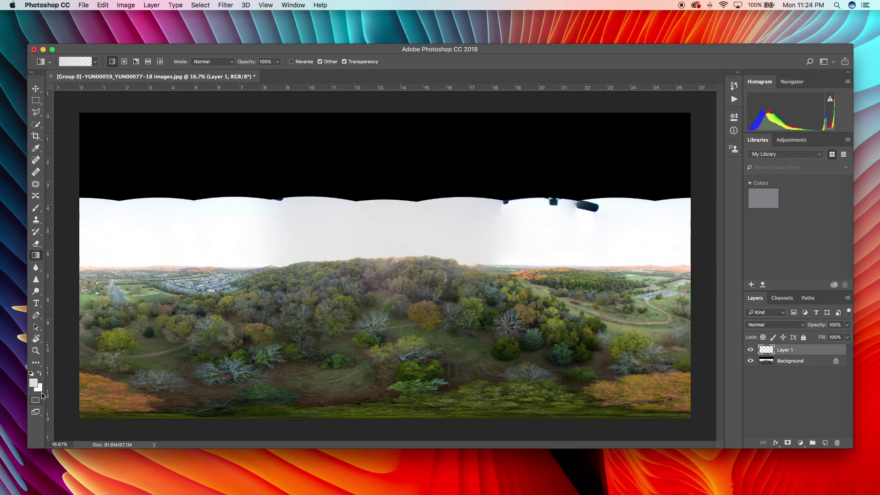
pyautogui.click(38, 388)
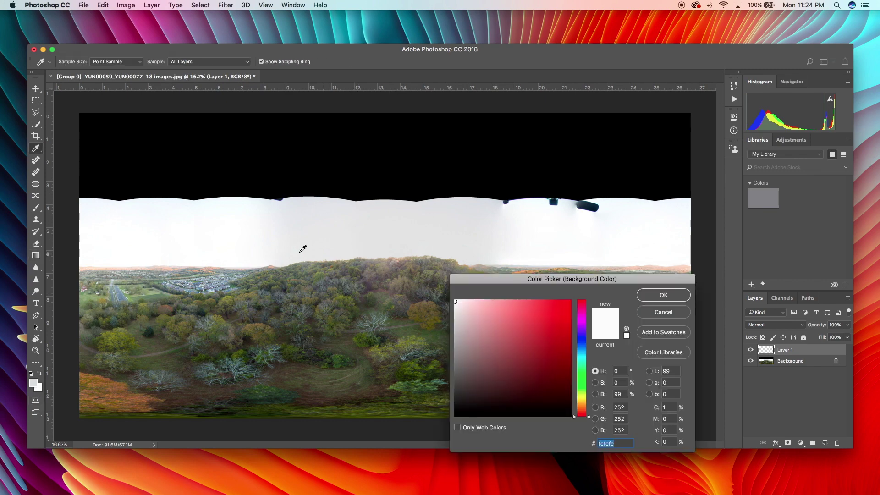
pyautogui.click(266, 262)
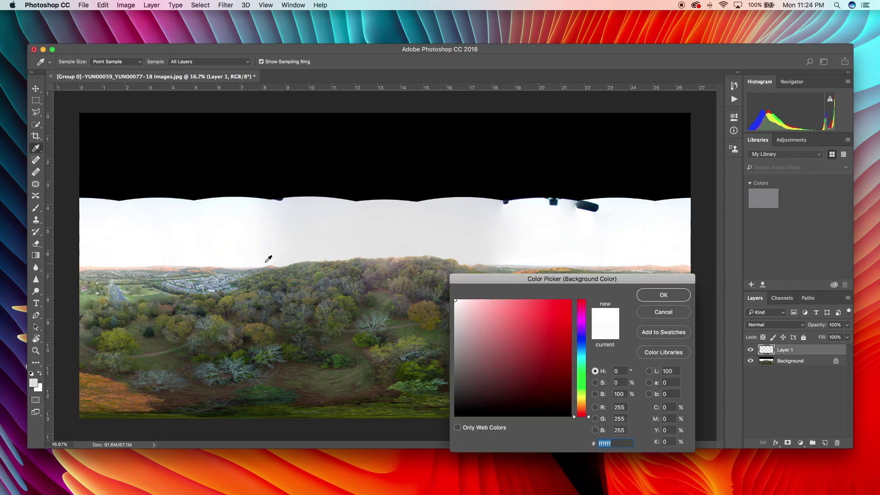
pyautogui.click(658, 296)
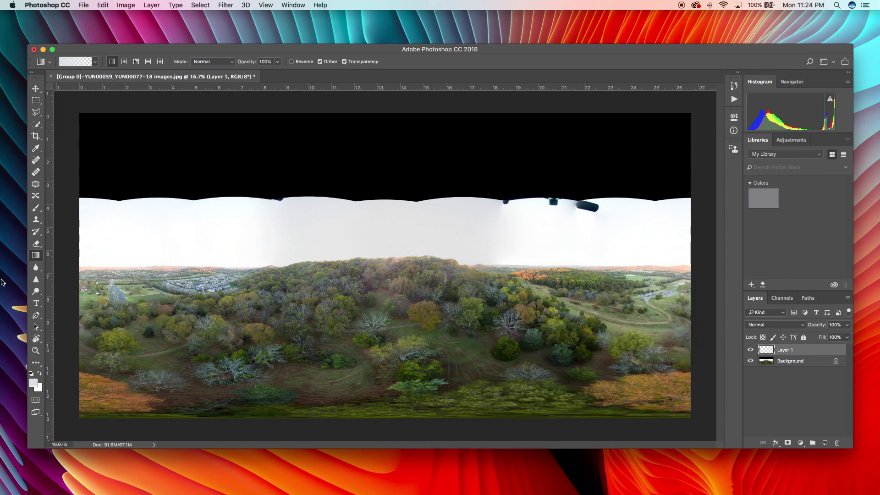
# - Fill Layer 1 with a foreground-to-background gradient from sky grey to white
pyautogui.click(95, 63)
pyautogui.click(47, 81)
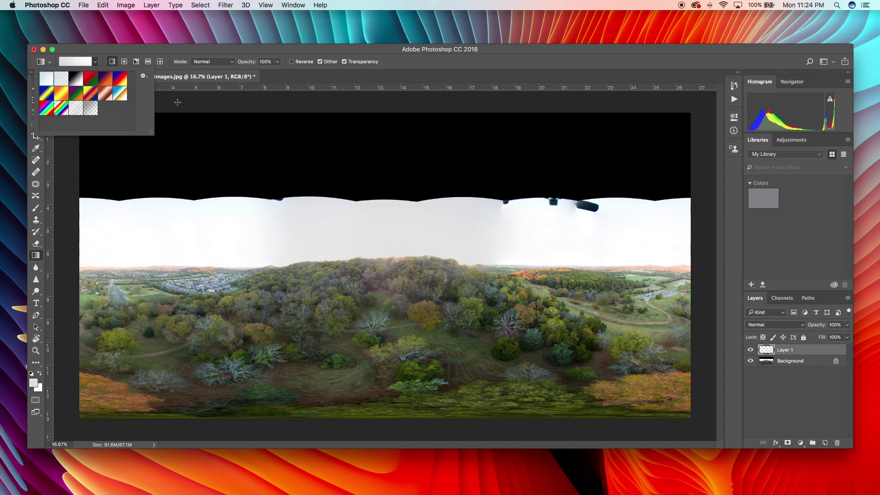
pyautogui.moveTo(383, 255); pyautogui.dragTo(381, 112)
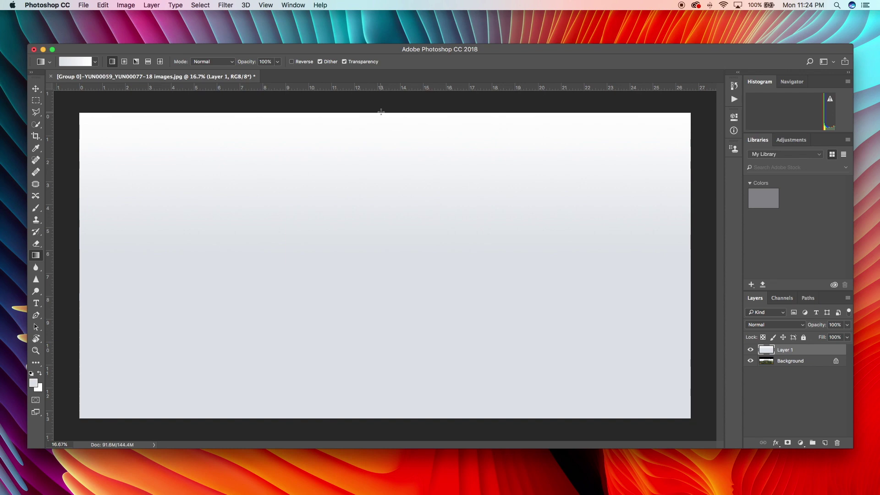
# - Move the gradient layer beneath the panorama and erase the panorama's black top area
pyautogui.click(802, 362)
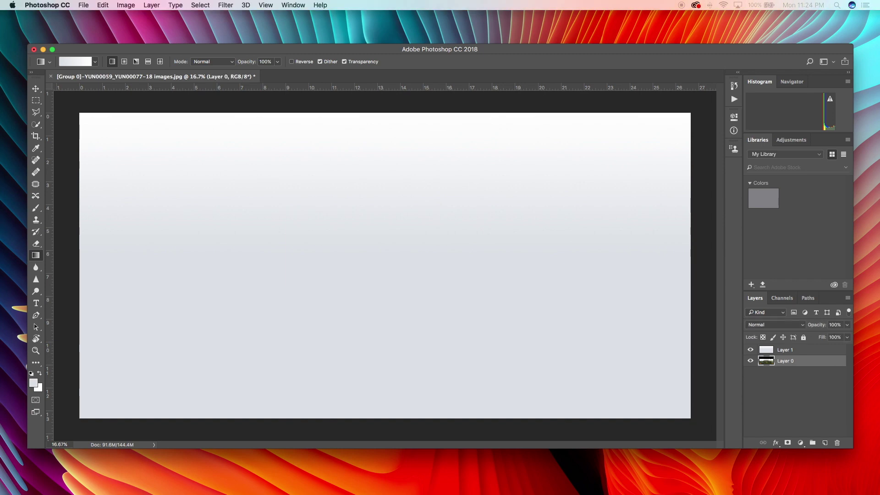
pyautogui.moveTo(798, 352); pyautogui.dragTo(798, 366)
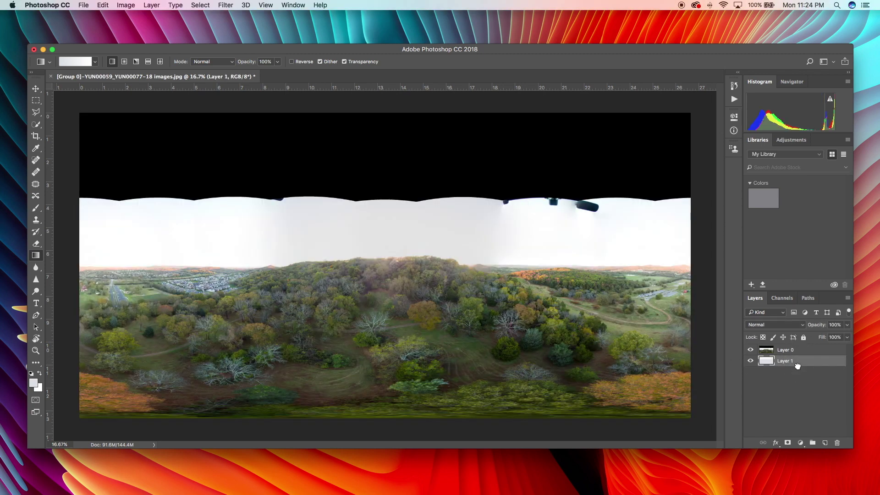
pyautogui.click(798, 350)
pyautogui.press('e')
pyautogui.moveTo(98, 137)
pyautogui.mouseDown()
pyautogui.moveTo(105, 163)
pyautogui.moveTo(139, 172)
pyautogui.moveTo(95, 180)
pyautogui.moveTo(148, 162)
pyautogui.moveTo(160, 170)
pyautogui.moveTo(296, 162)
pyautogui.moveTo(290, 121)
pyautogui.moveTo(261, 156)
pyautogui.moveTo(237, 158)
pyautogui.moveTo(339, 160)
pyautogui.moveTo(290, 149)
pyautogui.moveTo(365, 174)
pyautogui.moveTo(348, 151)
pyautogui.moveTo(386, 163)
pyautogui.moveTo(416, 153)
pyautogui.moveTo(430, 164)
pyautogui.moveTo(417, 170)
pyautogui.moveTo(489, 174)
pyautogui.moveTo(471, 146)
pyautogui.moveTo(491, 130)
pyautogui.moveTo(515, 140)
pyautogui.moveTo(491, 167)
pyautogui.moveTo(523, 179)
pyautogui.moveTo(583, 188)
pyautogui.moveTo(560, 178)
pyautogui.moveTo(627, 179)
pyautogui.moveTo(618, 148)
pyautogui.moveTo(574, 132)
pyautogui.moveTo(583, 144)
pyautogui.moveTo(694, 189)
pyautogui.moveTo(620, 118)
pyautogui.moveTo(673, 120)
pyautogui.moveTo(702, 98)
pyautogui.mouseUp()
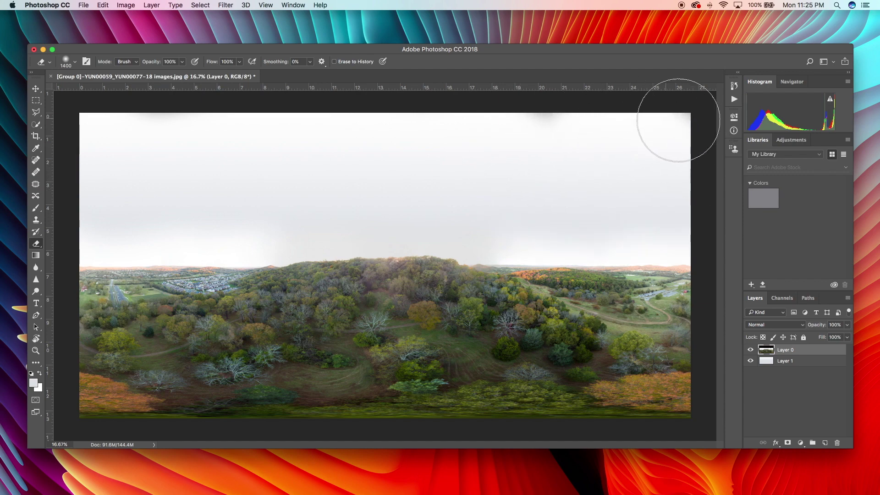
# - Merge the panorama down onto the gradient layer and make it a spherical panorama 3D layer
pyautogui.rightClick(808, 351)
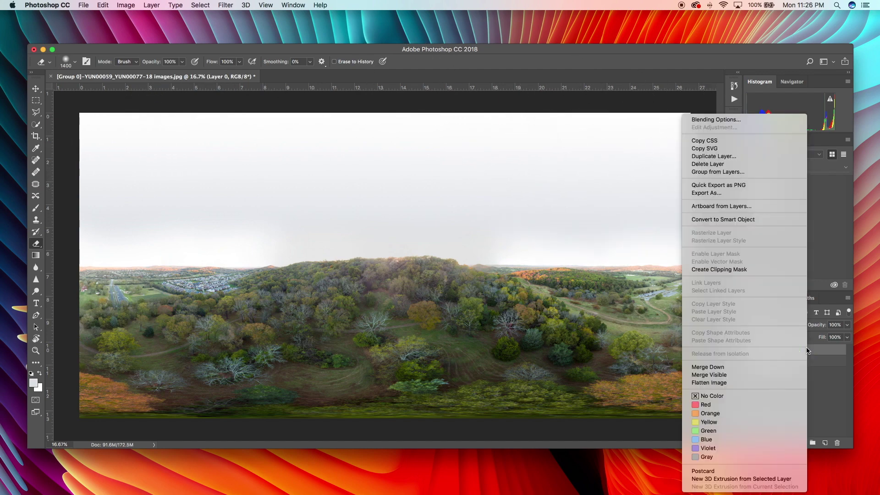
pyautogui.click(716, 366)
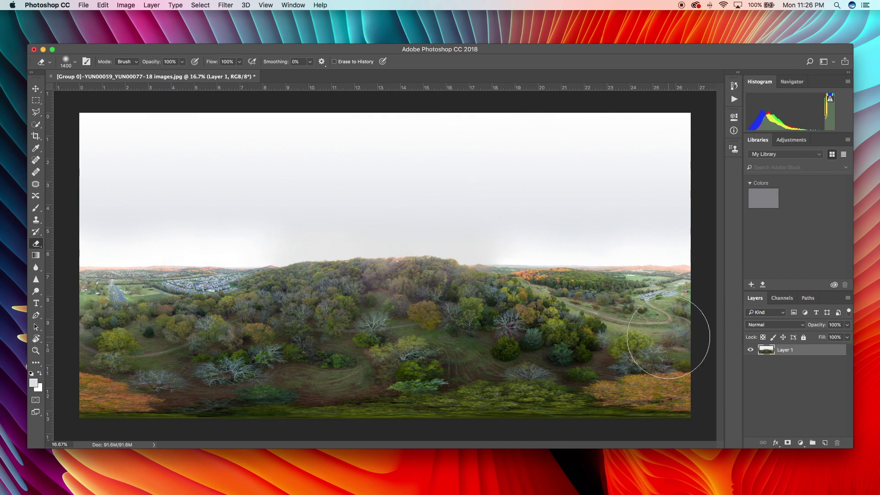
pyautogui.click(245, 5)
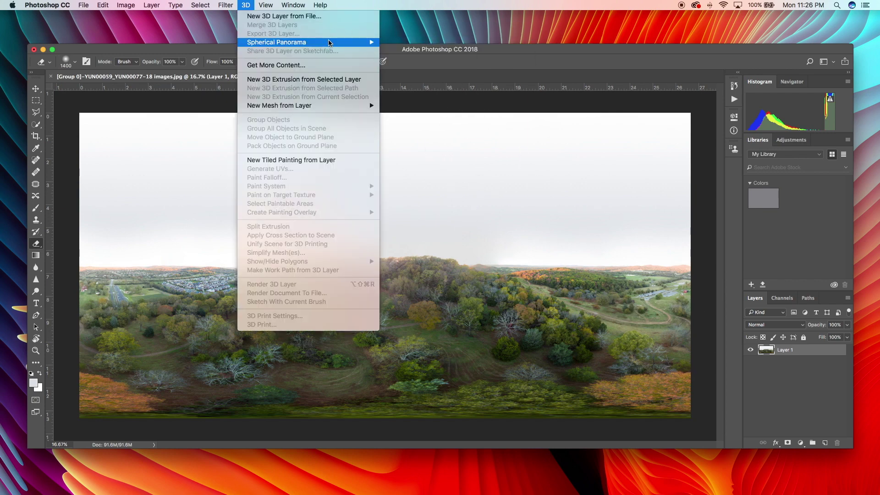
pyautogui.moveTo(332, 43)
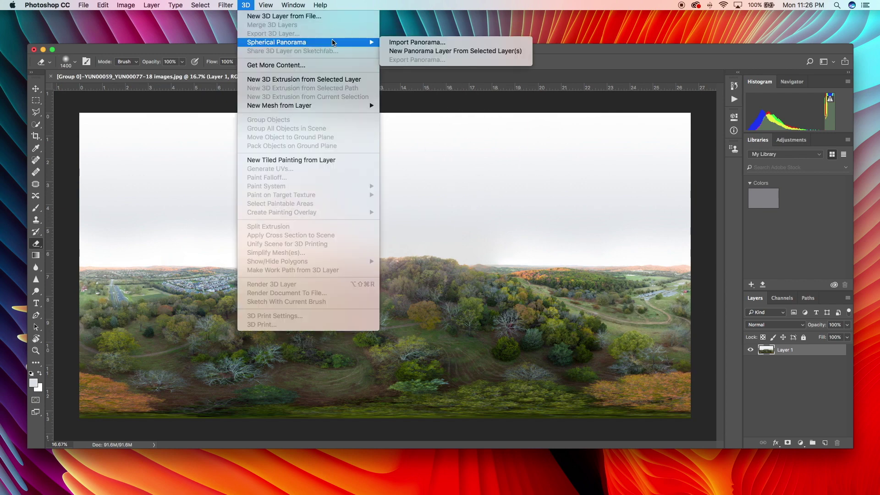
pyautogui.click(452, 52)
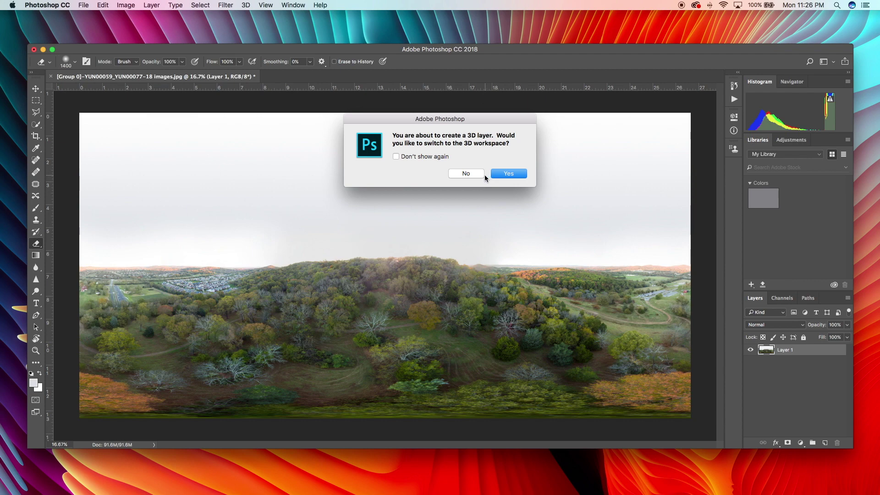
pyautogui.click(504, 174)
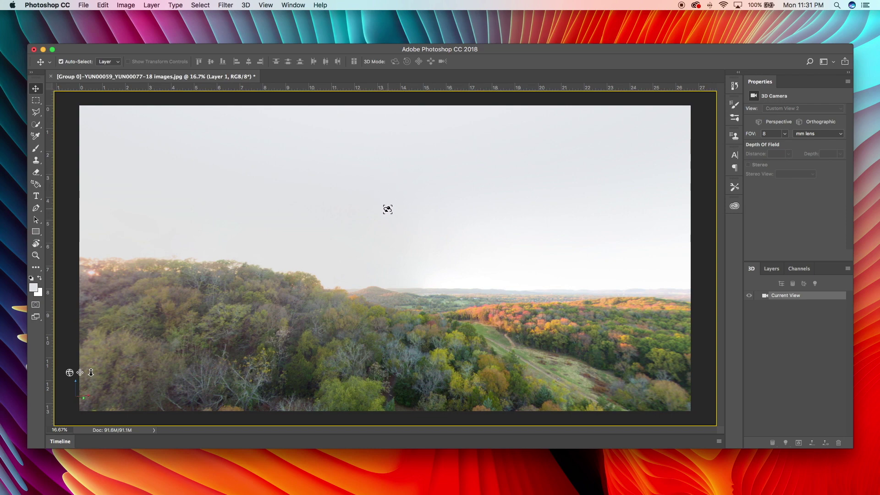
pyautogui.moveTo(395, 210); pyautogui.dragTo(518, 237)
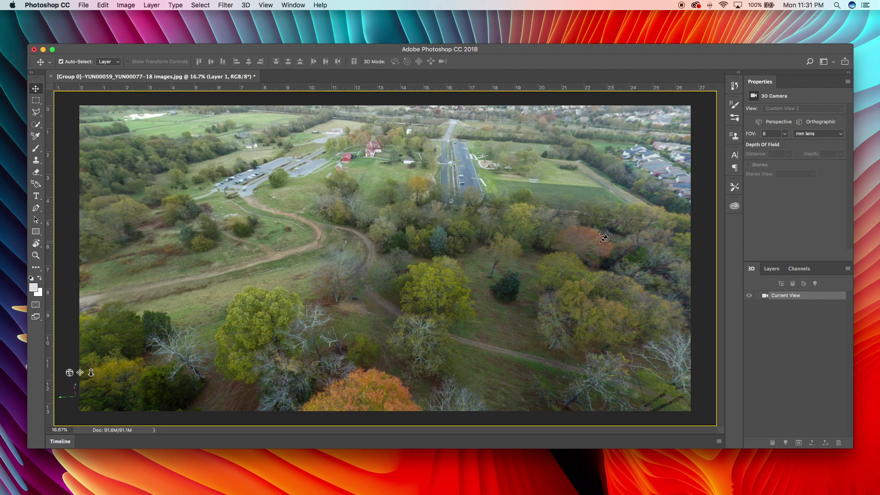
pyautogui.moveTo(588, 236); pyautogui.dragTo(607, 140)
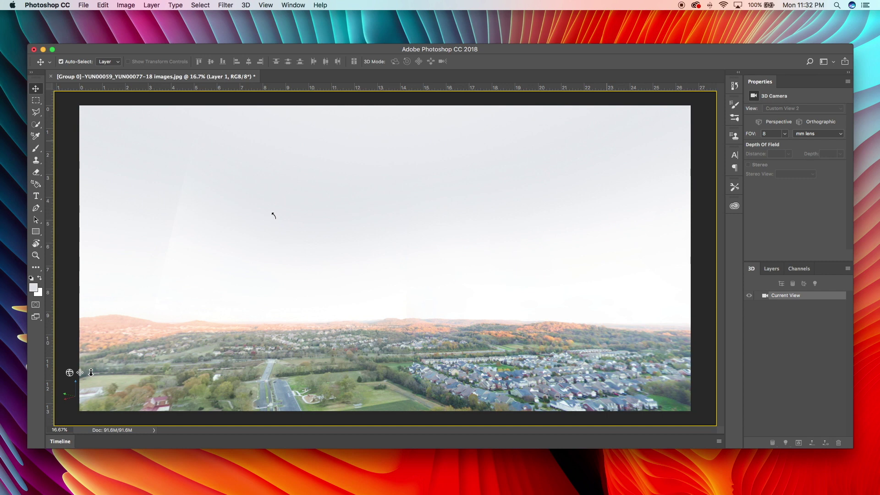
pyautogui.moveTo(267, 205); pyautogui.dragTo(204, 224)
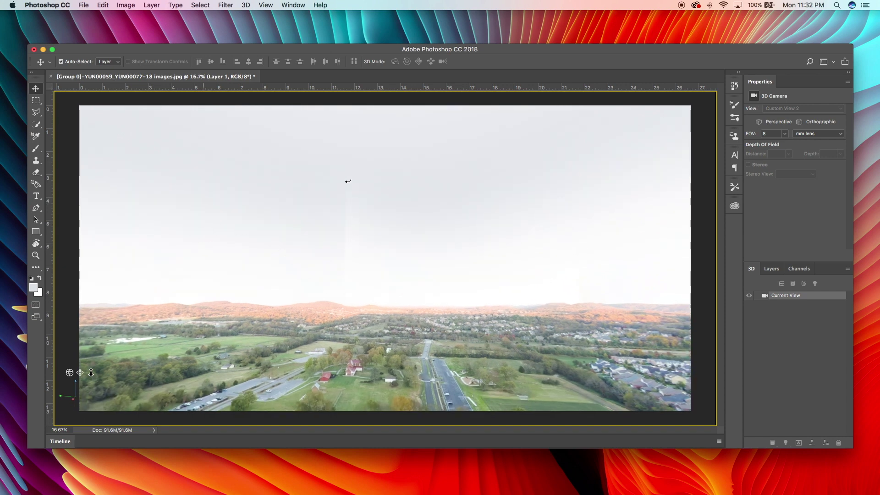
# - Clone over the seam in the sky using a 1040 px Clone Stamp brush
pyautogui.press('i')
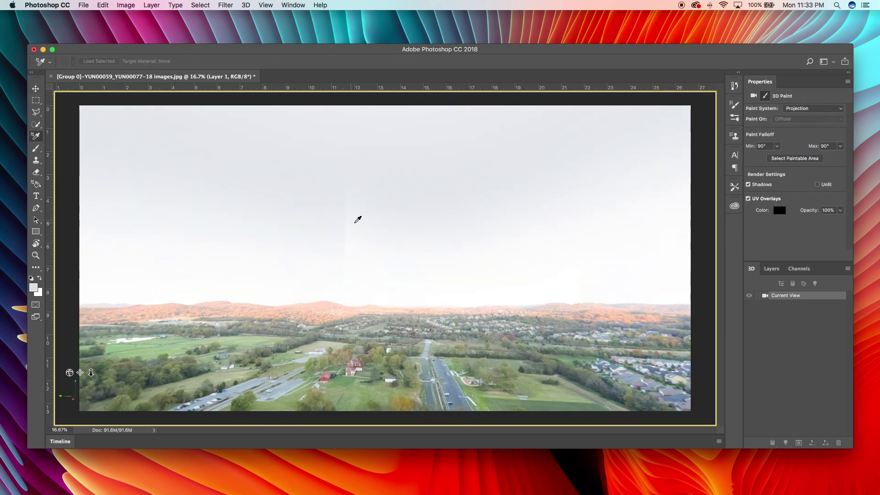
pyautogui.click(37, 161)
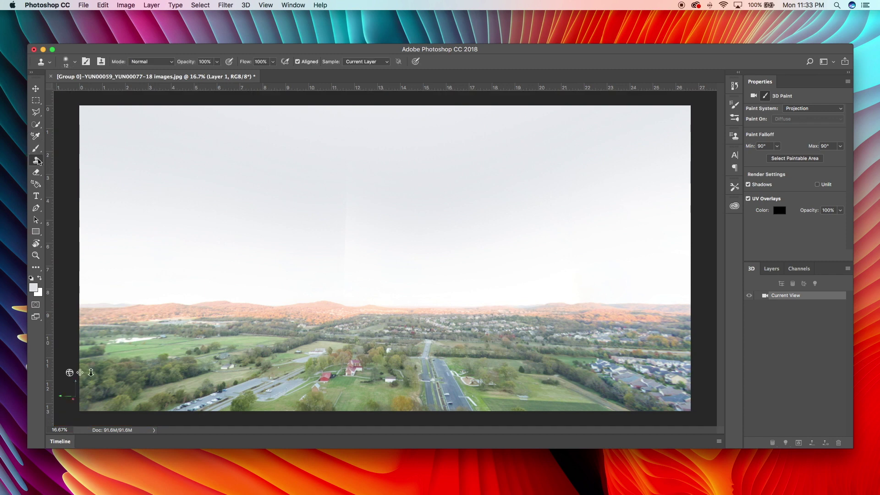
pyautogui.click(74, 63)
pyautogui.moveTo(82, 91); pyautogui.dragTo(131, 90)
pyautogui.press('Return')
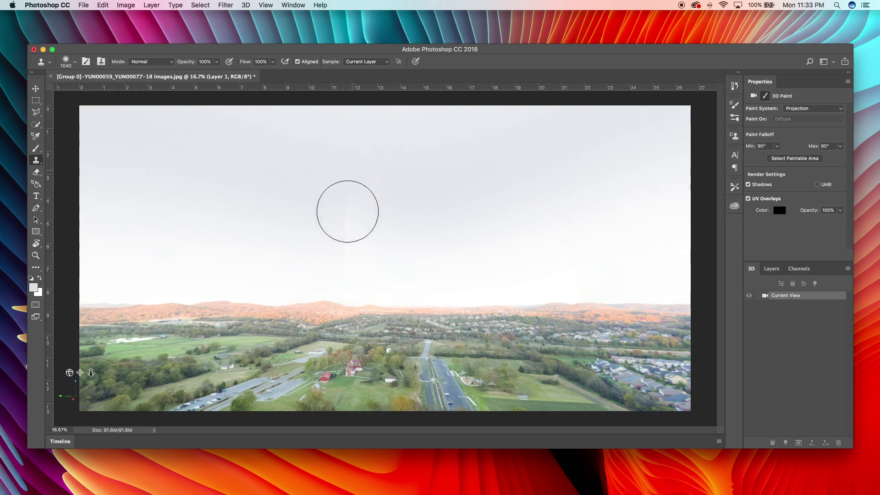
pyautogui.moveTo(345, 212); pyautogui.dragTo(345, 235)
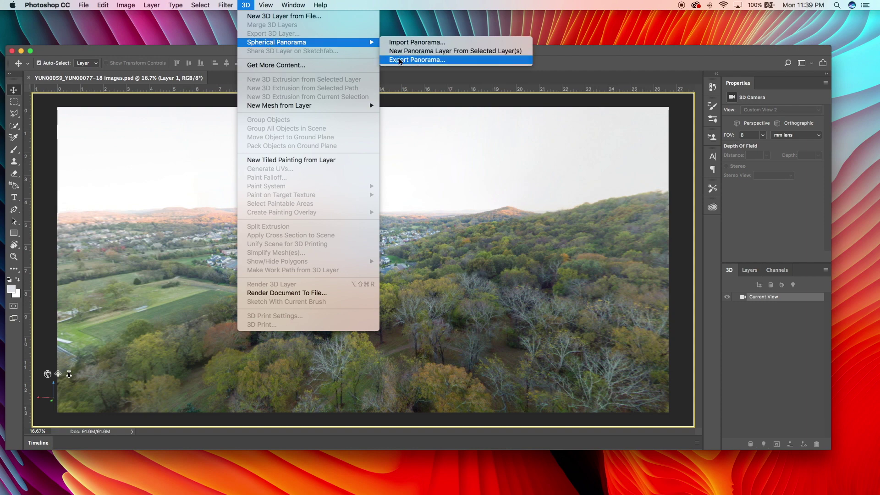
# - Export the spherical panorama as a flat image and go to Kuula's upload page
pyautogui.click(400, 61)
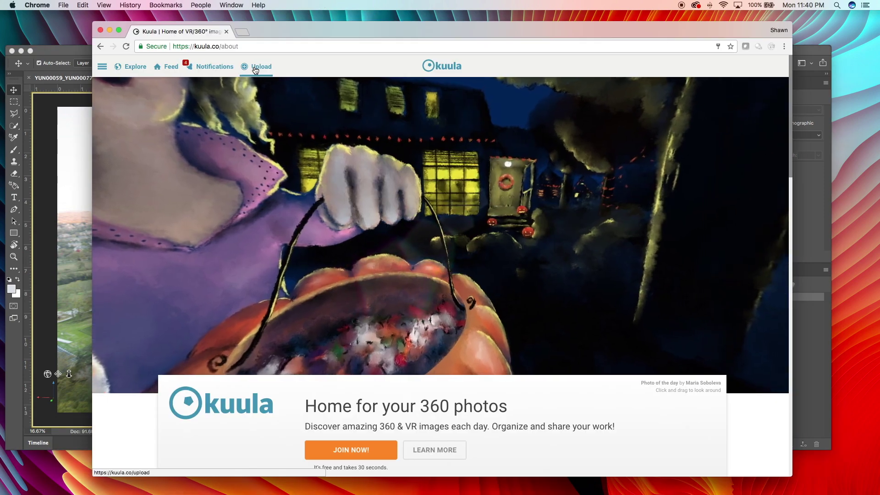
pyautogui.click(256, 69)
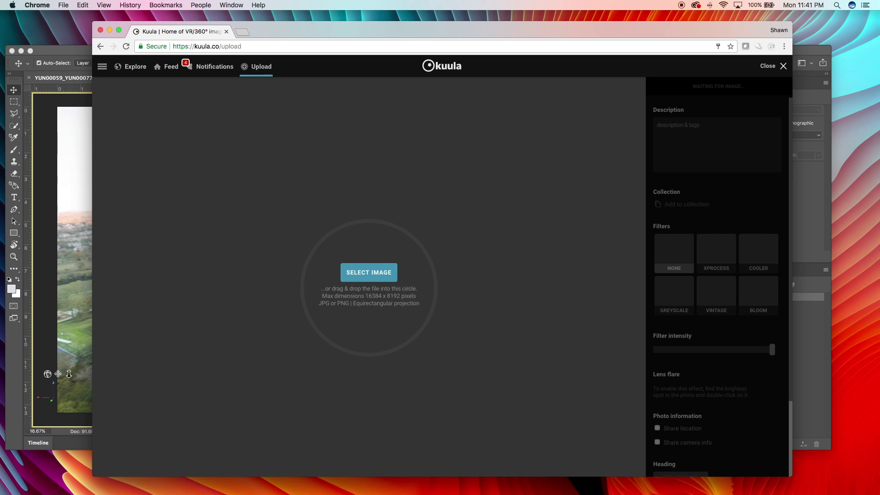
# - Upload the exported panorama to Kuula, set north on the road view, and preview it as a tiny planet
pyautogui.moveTo(871, 374); pyautogui.dragTo(380, 301)
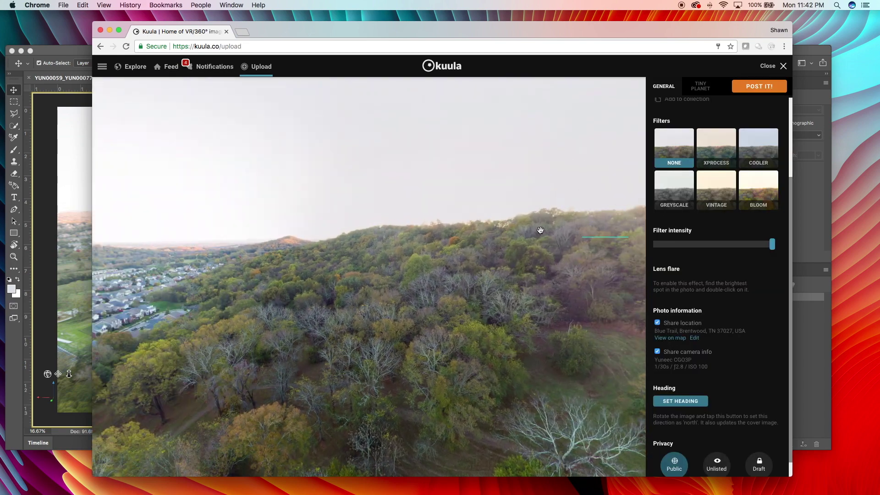
pyautogui.click(574, 219)
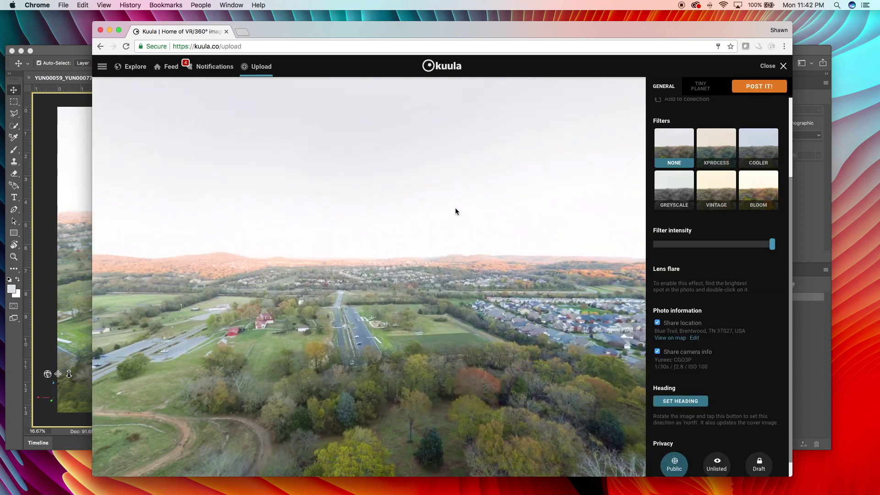
pyautogui.click(512, 208)
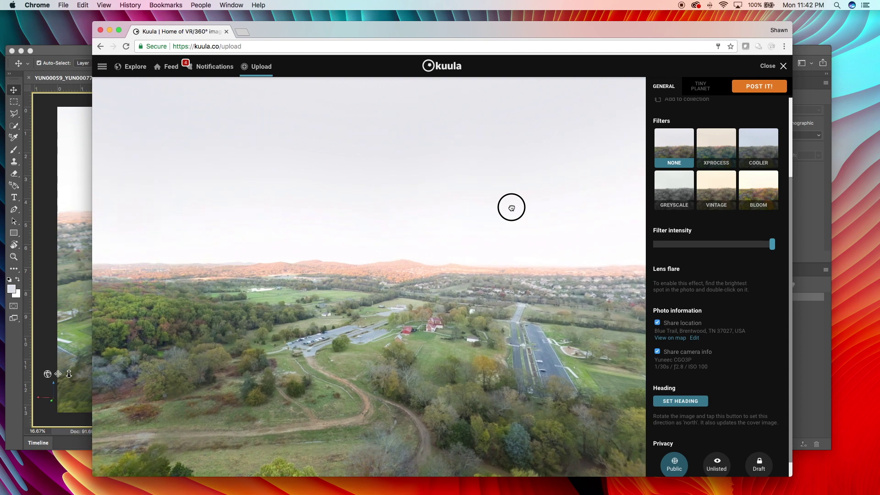
pyautogui.click(681, 403)
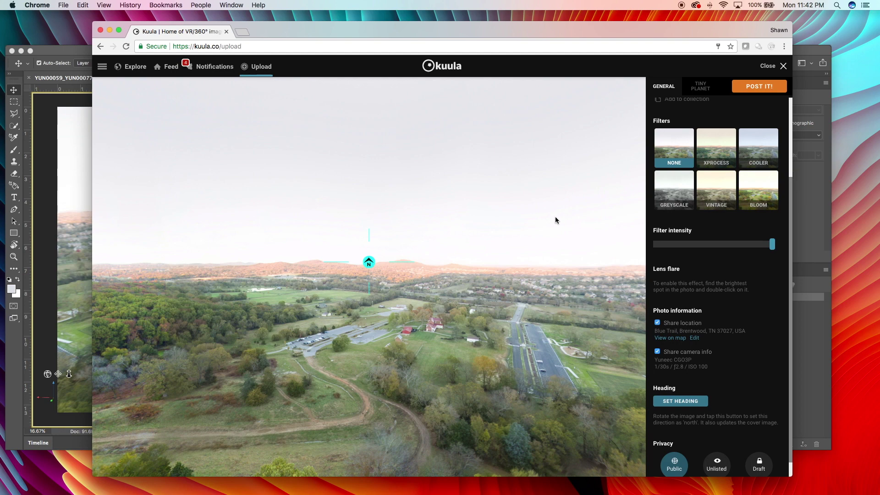
pyautogui.click(703, 86)
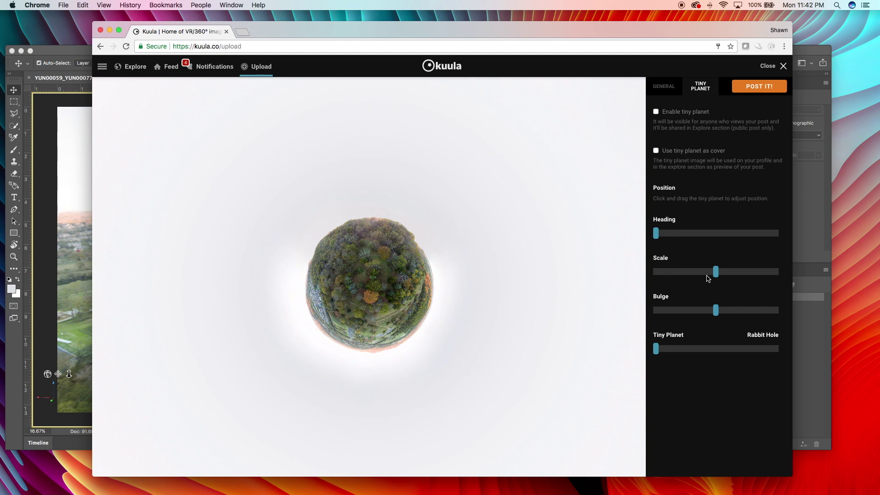
# - Scale up the tiny planet, rotate its heading, then return to the General settings
pyautogui.moveTo(717, 274); pyautogui.dragTo(755, 274)
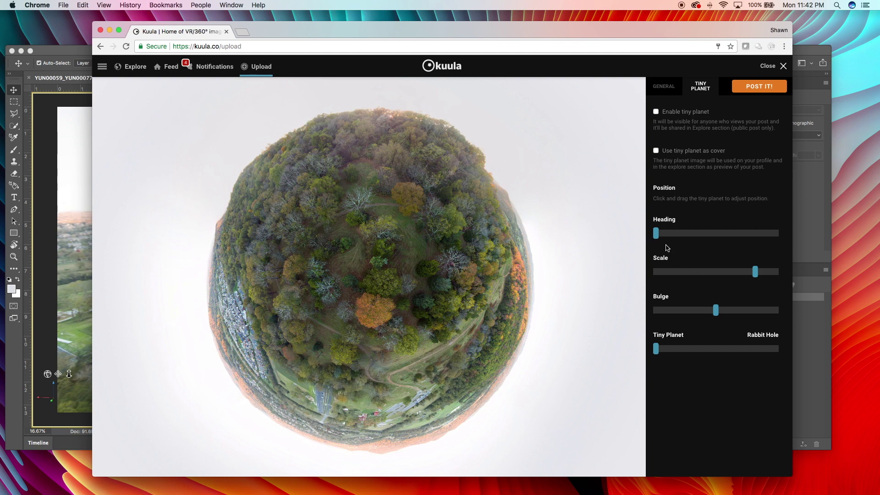
pyautogui.moveTo(656, 235); pyautogui.dragTo(697, 239)
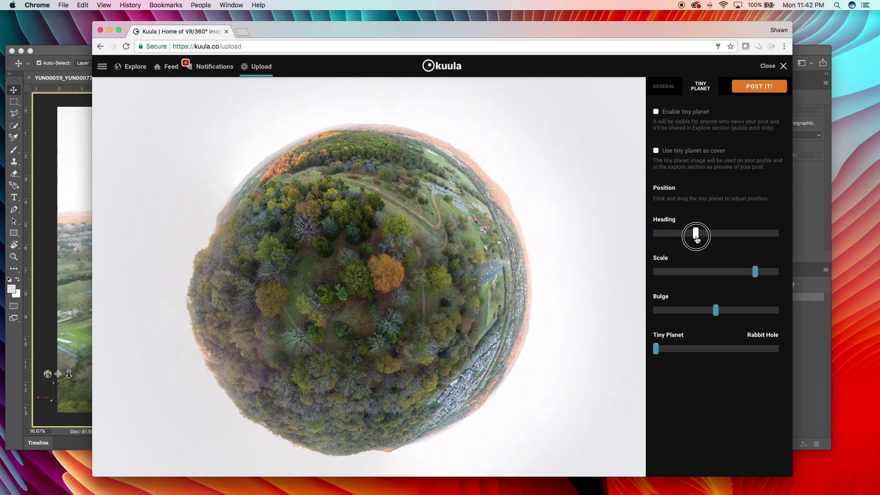
pyautogui.moveTo(697, 239); pyautogui.dragTo(707, 238)
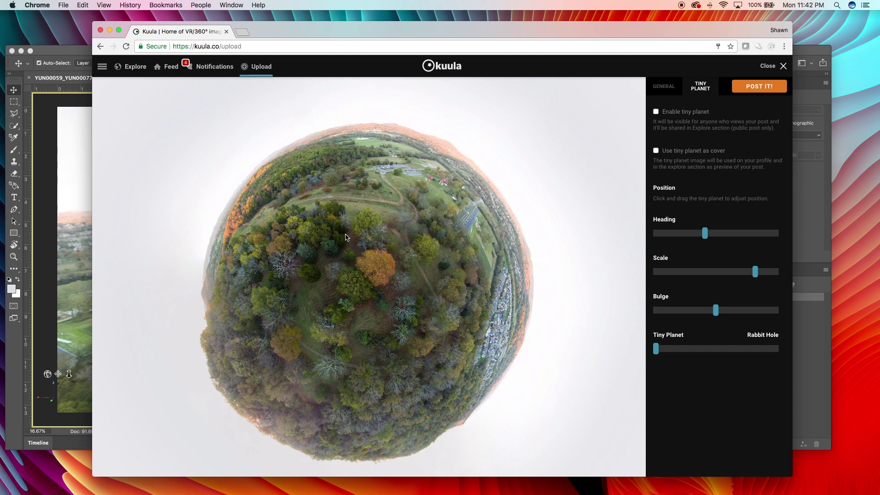
pyautogui.click(345, 237)
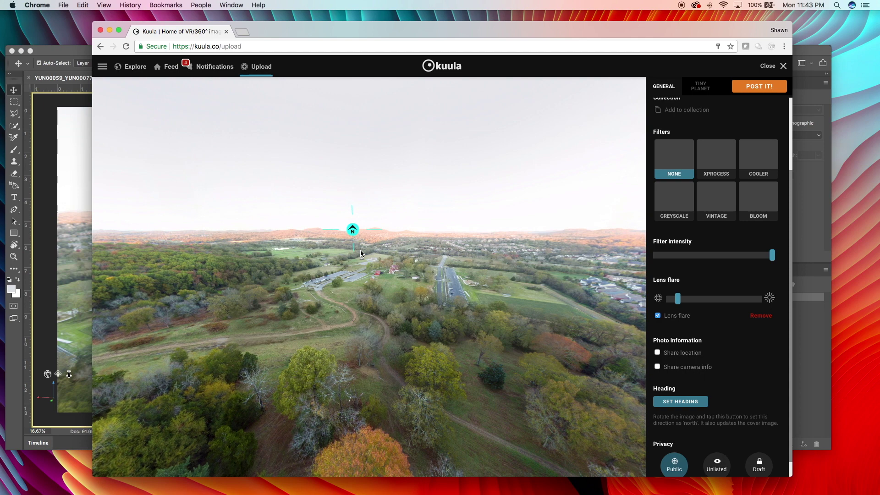